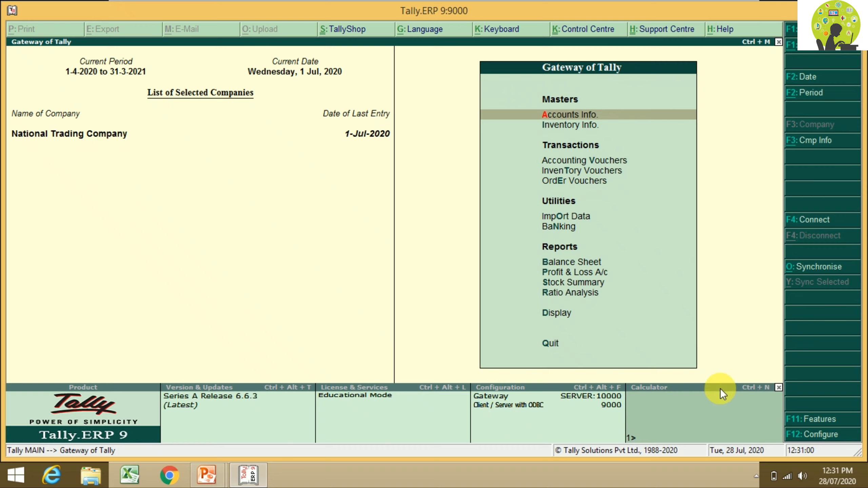
Step: Set 'Maintain multiple mailing details' to Yes in Accounting Features, save, and return to Gateway
{"action": "left_click", "coordinate": [797, 420]}
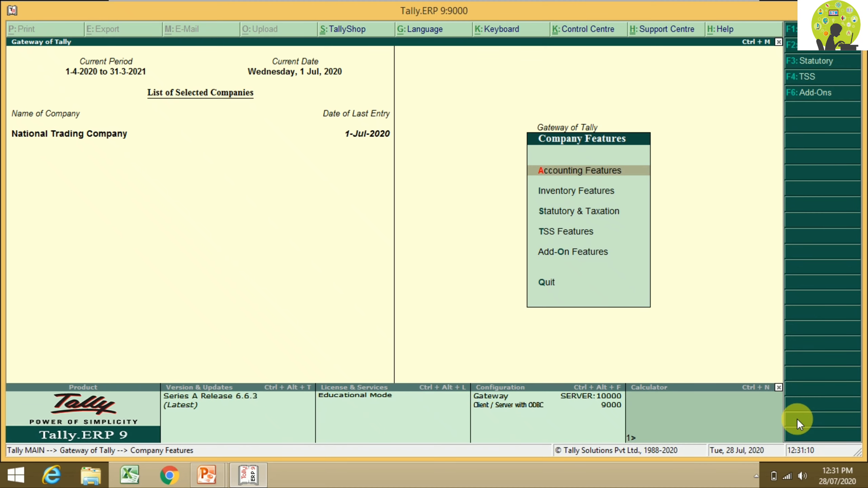
{"action": "key", "text": "Return"}
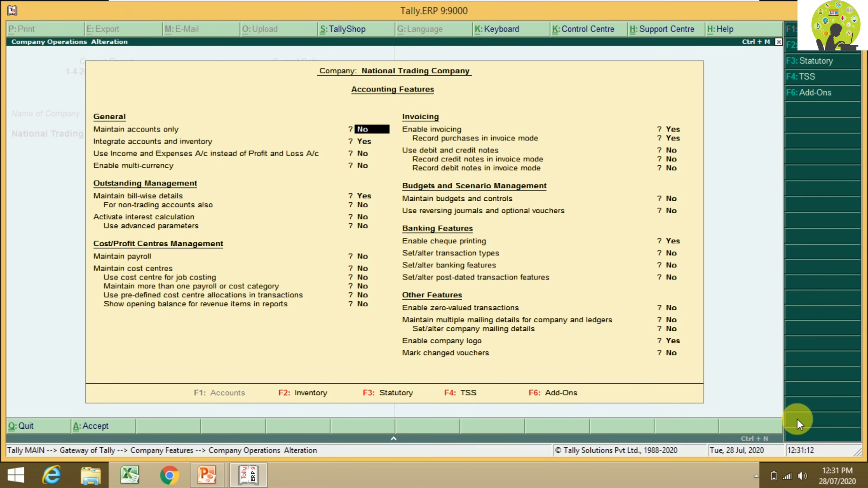
{"action": "key", "text": "Return"}
{"action": "key", "text": "Return"}
{"action": "key", "text": "Return"}
{"action": "key", "text": "Return"}
{"action": "key", "text": "Return"}
{"action": "key", "text": "Return"}
{"action": "key", "text": "Return"}
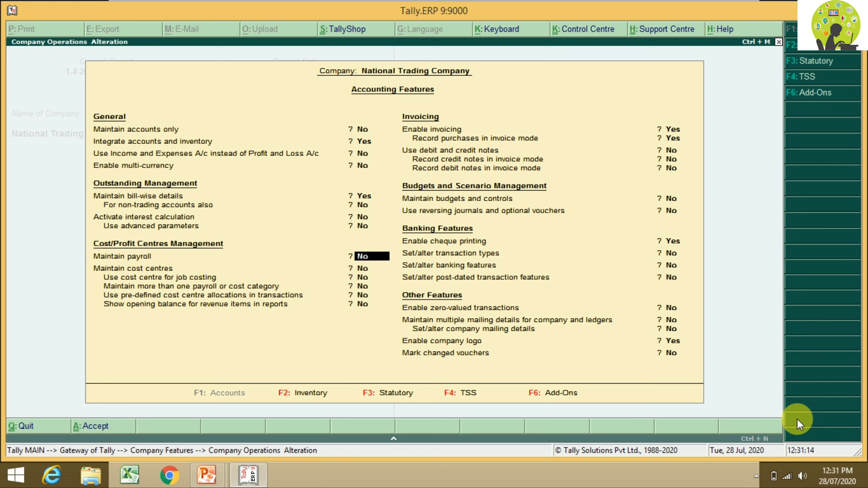
{"action": "key", "text": "Return"}
{"action": "key", "text": "Return"}
{"action": "key", "text": "Return"}
{"action": "key", "text": "Return"}
{"action": "key", "text": "Return"}
{"action": "key", "text": "Return"}
{"action": "key", "text": "Return"}
{"action": "key", "text": "Return"}
{"action": "key", "text": "Return"}
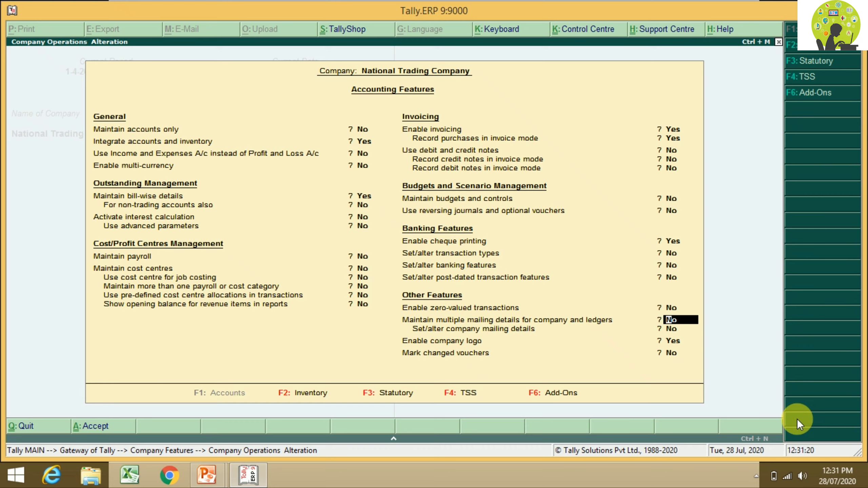
{"action": "type", "text": "y"}
{"action": "key", "text": "Return"}
{"action": "key", "text": "Return"}
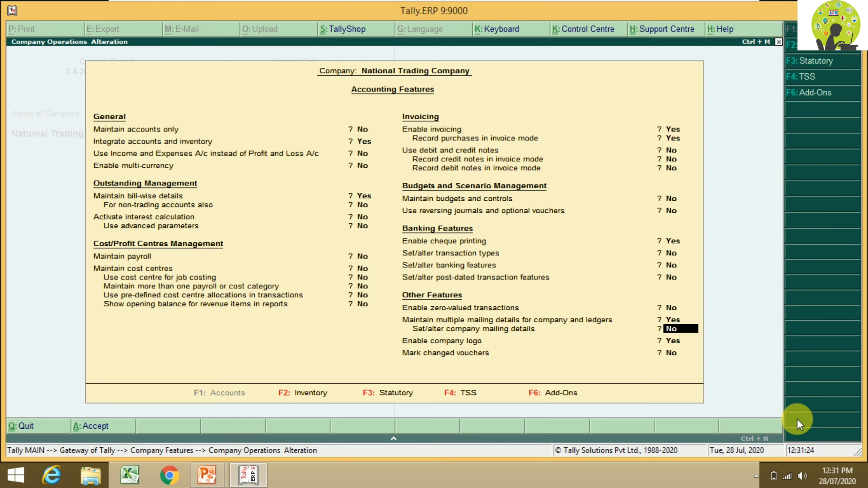
{"action": "key", "text": "Return"}
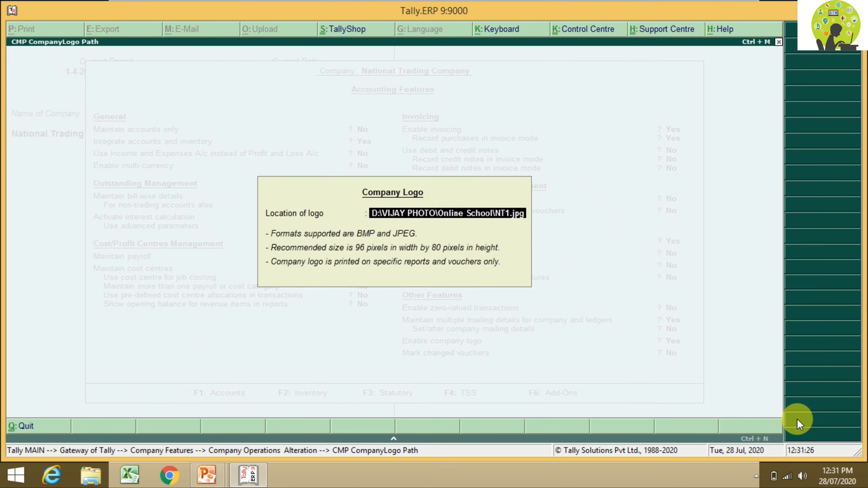
{"action": "key", "text": "Return"}
{"action": "key", "text": "Return"}
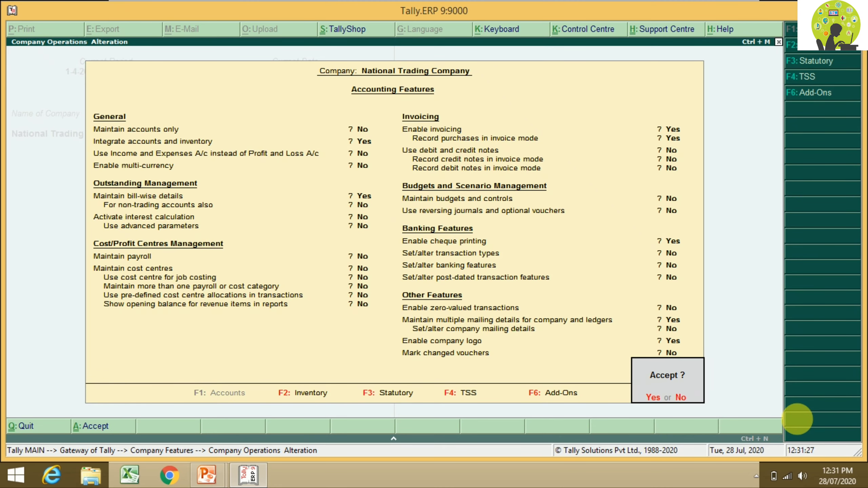
{"action": "key", "text": "y"}
{"action": "key", "text": "Escape"}
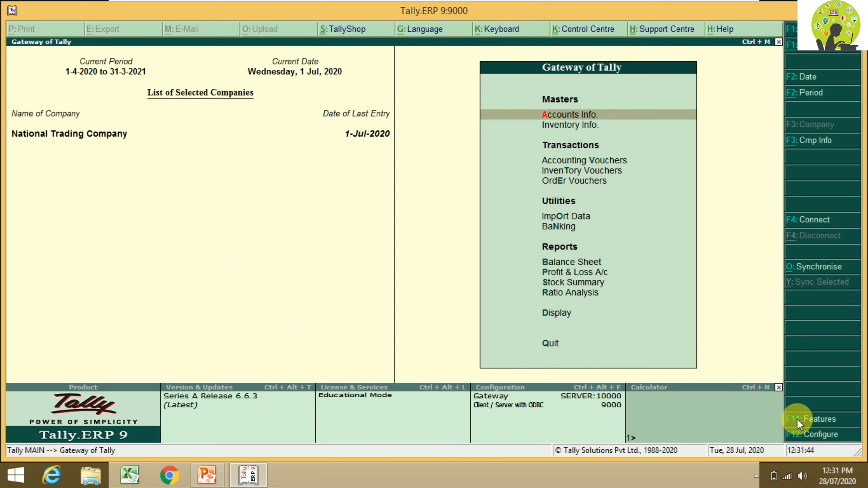
Step: Create a new single ledger named 'Arya Enterpricese'
{"action": "key", "text": "Return"}
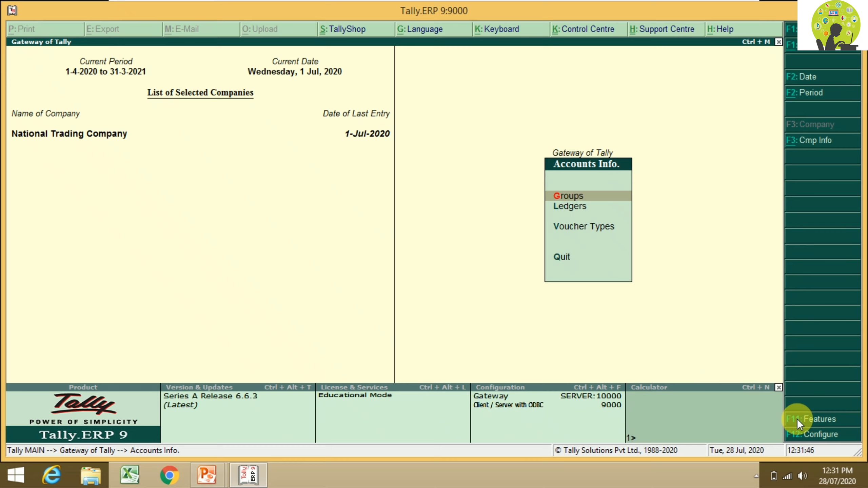
{"action": "key", "text": "Down"}
{"action": "key", "text": "Return"}
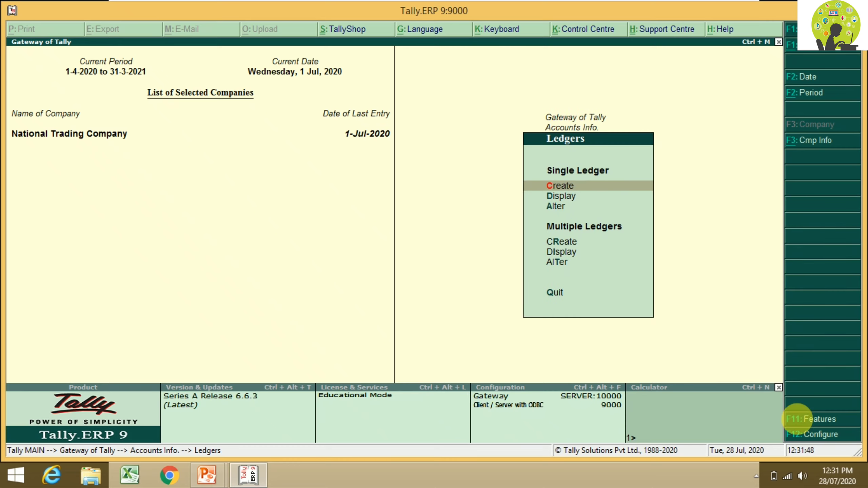
{"action": "key", "text": "Return"}
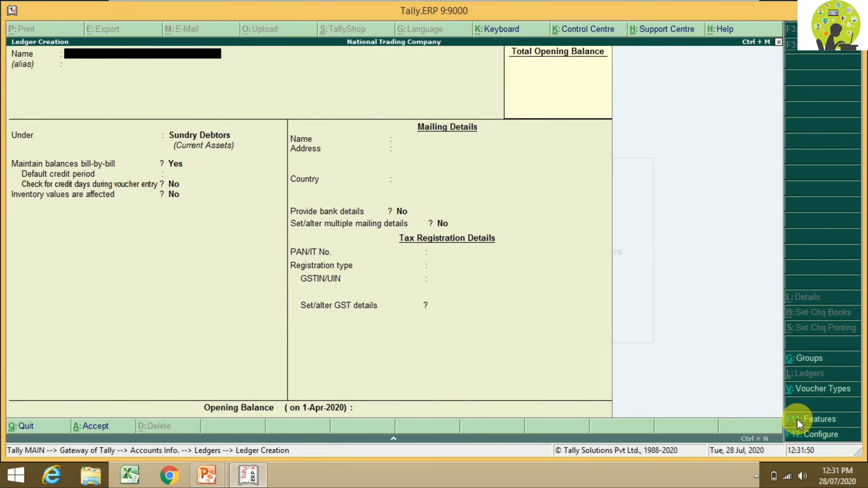
{"action": "type", "text": "Arya Enterpricese"}
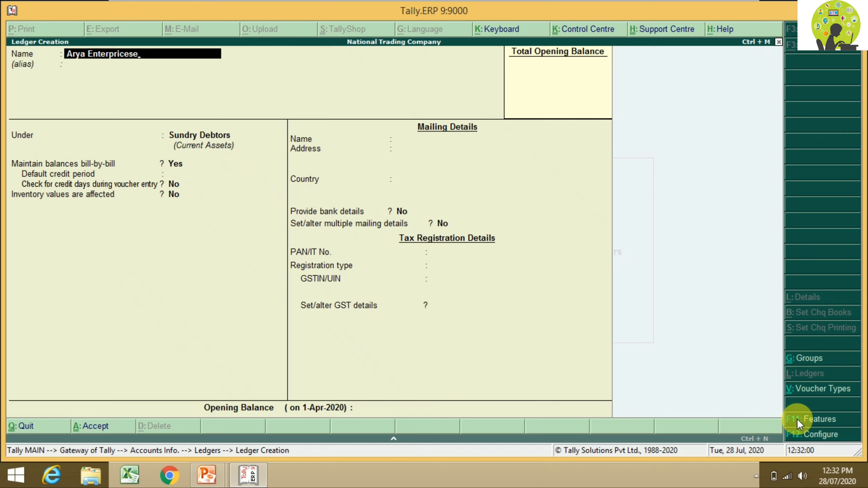
{"action": "key", "text": "Return"}
{"action": "key", "text": "Return"}
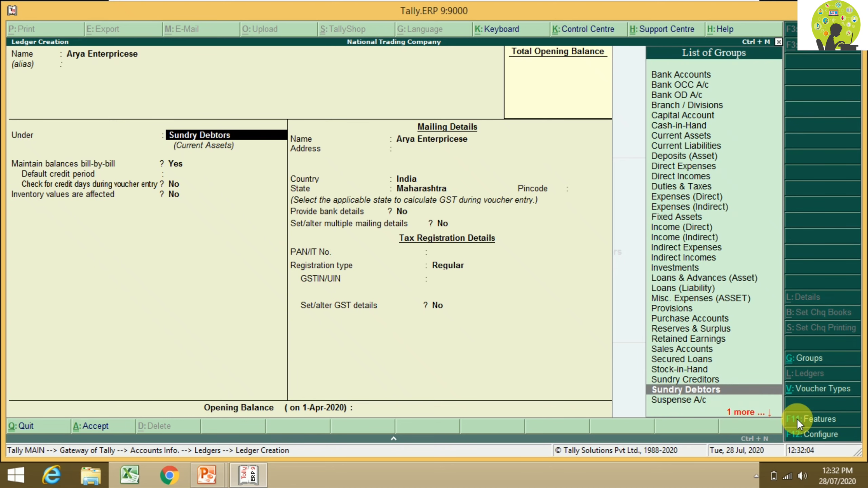
Step: Keep Sundry Debtors as the group and enter the party's three-line Mumbai mailing address
{"action": "key", "text": "Return"}
{"action": "key", "text": "Return"}
{"action": "key", "text": "Return"}
{"action": "key", "text": "Return"}
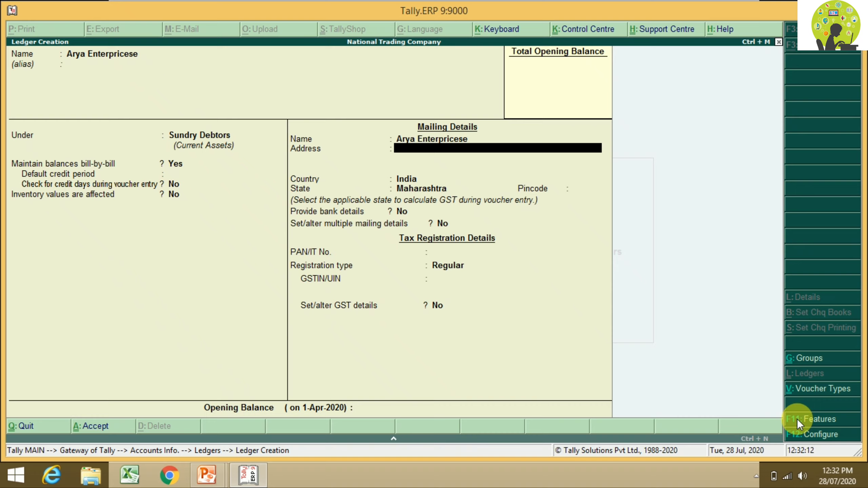
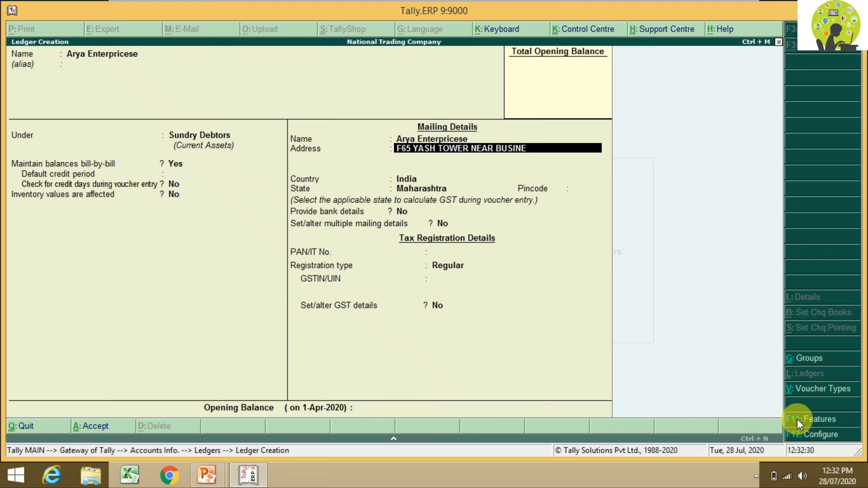
{"action": "key", "text": "Return"}
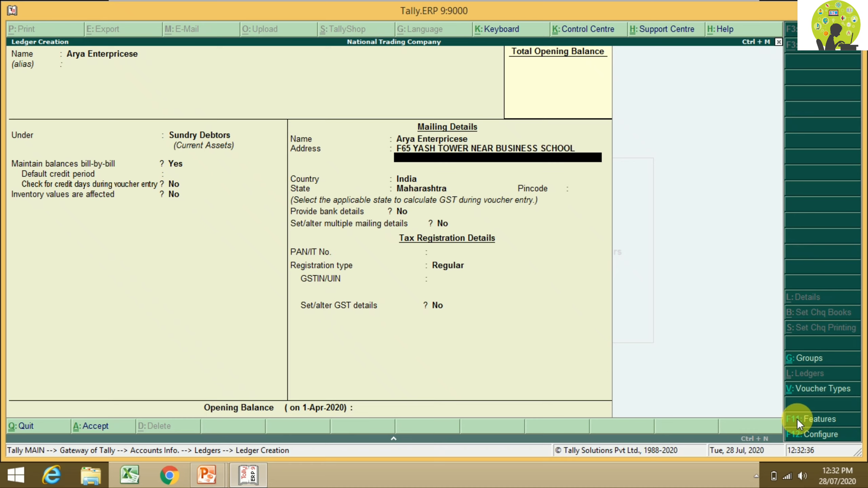
{"action": "key", "text": "Return"}
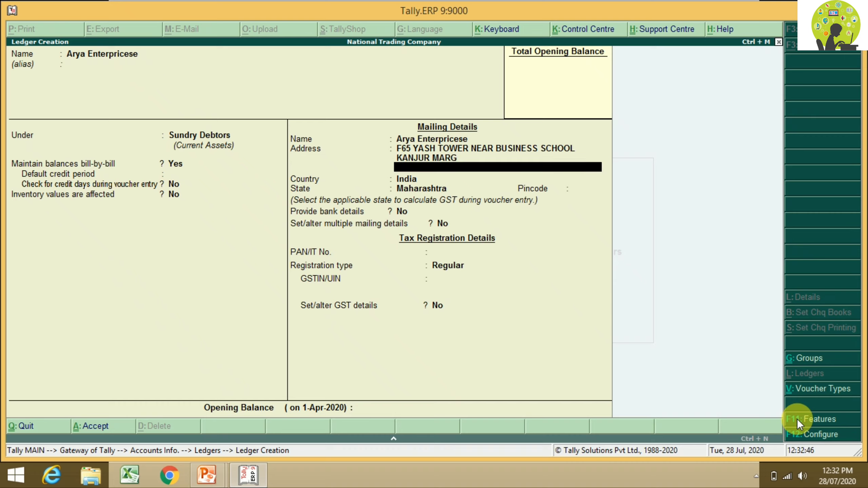
{"action": "key", "text": "Return"}
{"action": "key", "text": "Return"}
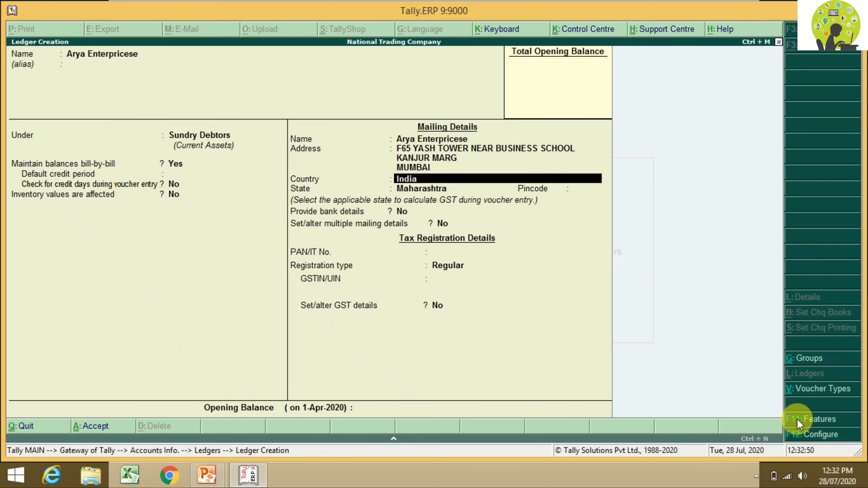
{"action": "key", "text": "Return"}
{"action": "key", "text": "Return"}
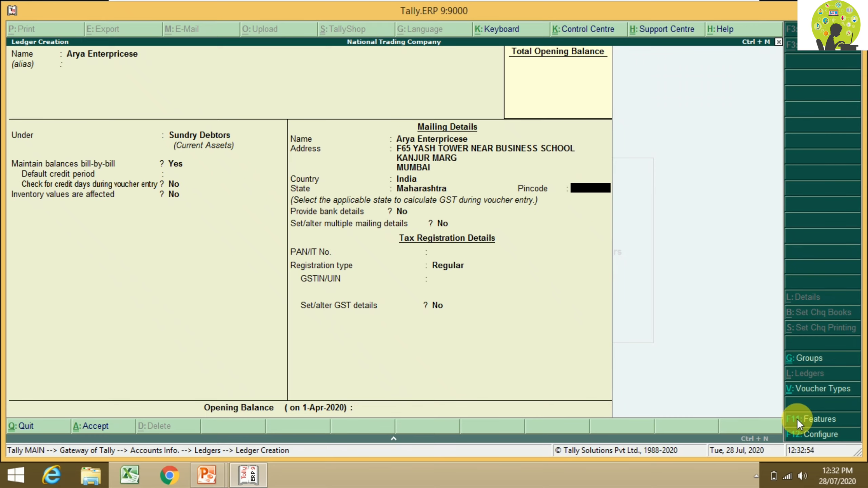
{"action": "key", "text": "Return"}
{"action": "key", "text": "Return"}
{"action": "key", "text": "Return"}
{"action": "key", "text": "Return"}
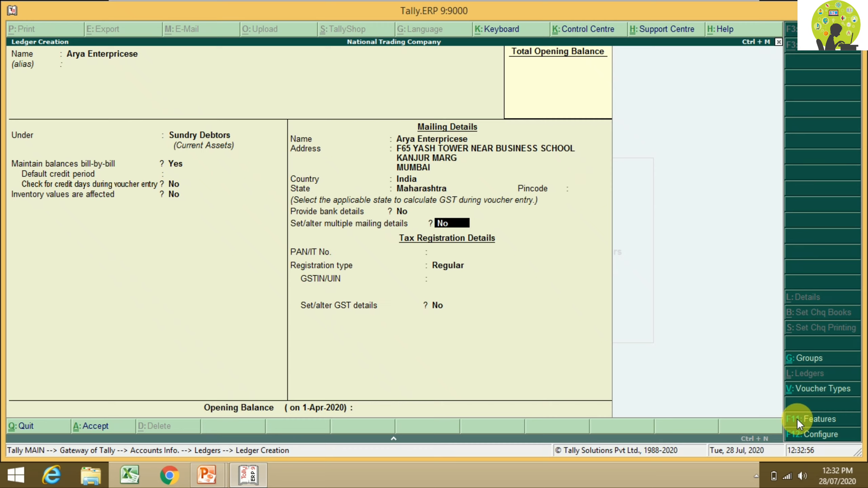
Step: Keep Regular registration, enter the party's GSTIN, and bring up Ledger Configuration
{"action": "key", "text": "Return"}
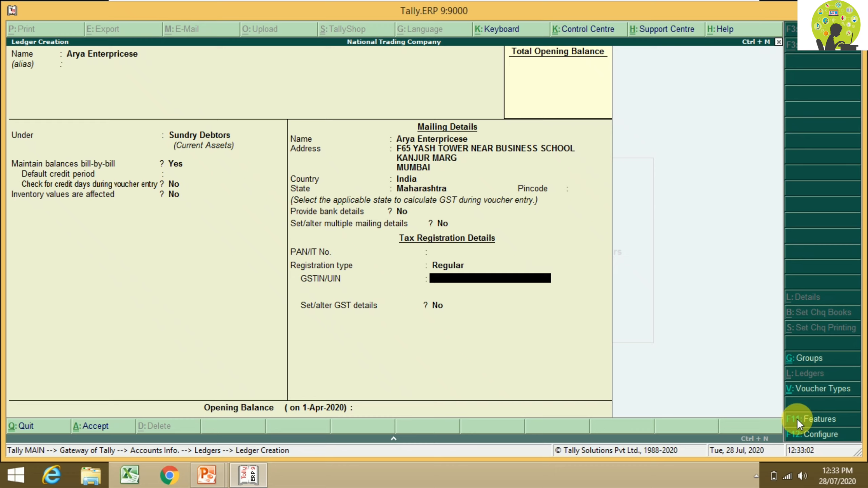
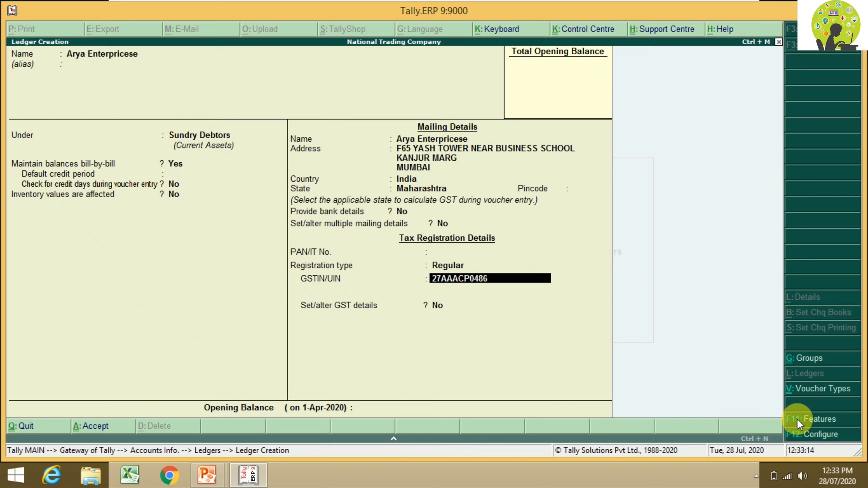
{"action": "key", "text": "Return"}
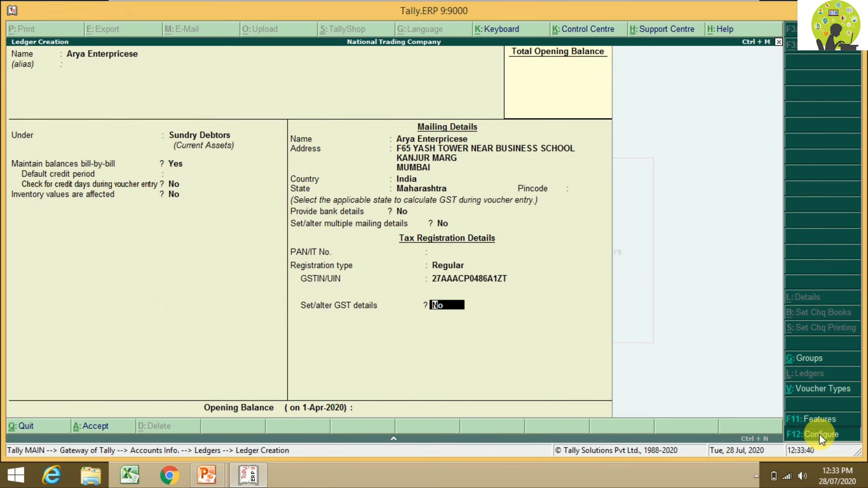
{"action": "left_click", "coordinate": [821, 435]}
Step: Enable multiple addresses in Ledger Configuration and return to the registration and GSTIN fields
{"action": "key", "text": "Return"}
{"action": "key", "text": "Return"}
{"action": "key", "text": "Return"}
{"action": "key", "text": "Return"}
{"action": "key", "text": "Return"}
{"action": "key", "text": "Return"}
{"action": "key", "text": "Return"}
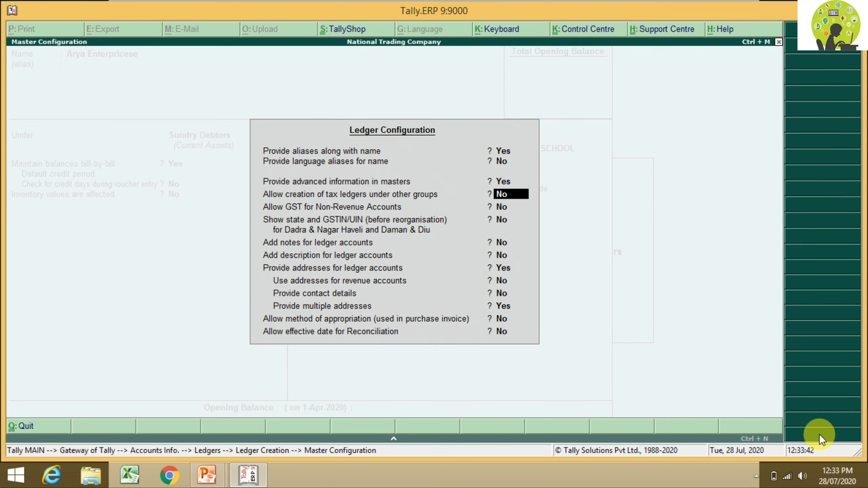
{"action": "key", "text": "Return"}
{"action": "key", "text": "Return"}
{"action": "key", "text": "Return"}
{"action": "key", "text": "Return"}
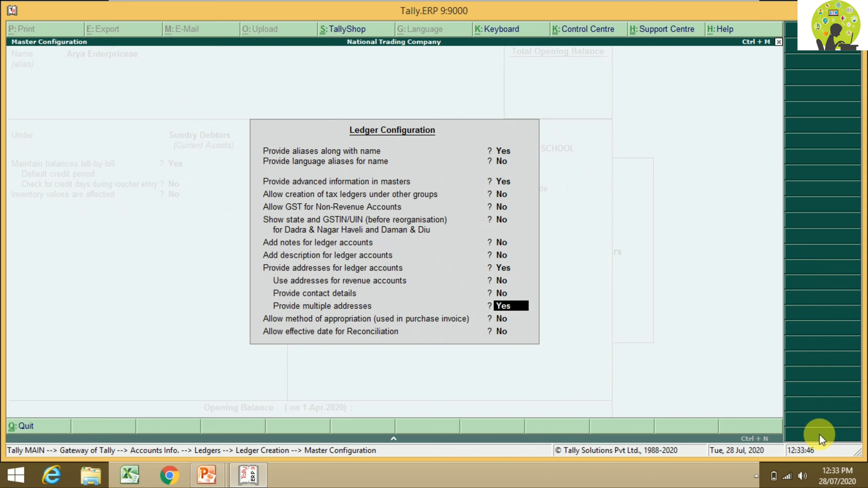
{"action": "key", "text": "Return"}
{"action": "key", "text": "Return"}
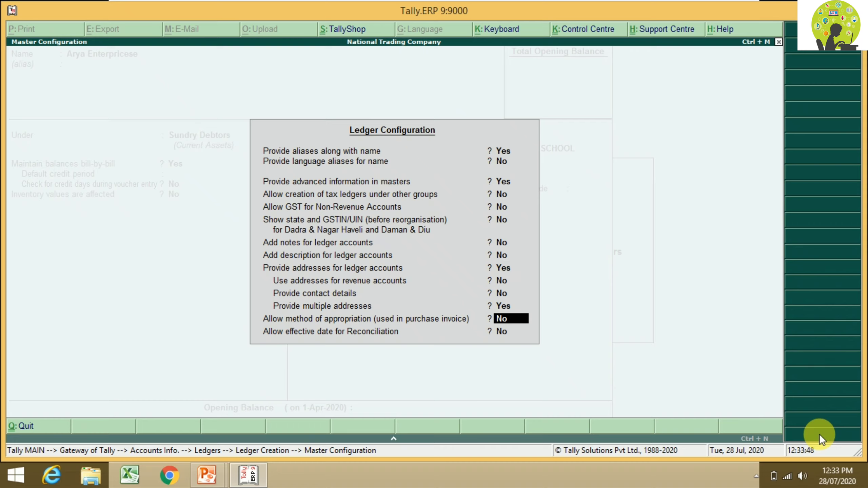
{"action": "key", "text": "Return"}
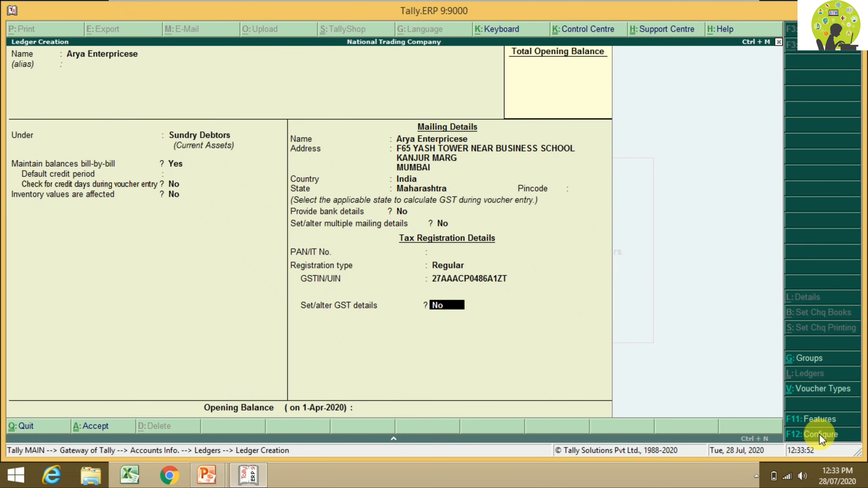
{"action": "key", "text": "BackSpace"}
{"action": "key", "text": "BackSpace"}
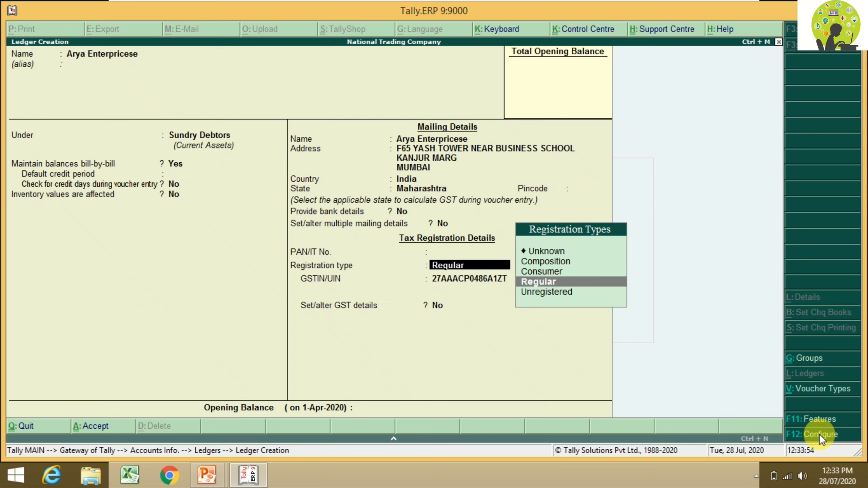
{"action": "key", "text": "Return"}
{"action": "key", "text": "BackSpace"}
{"action": "key", "text": "BackSpace"}
{"action": "key", "text": "BackSpace"}
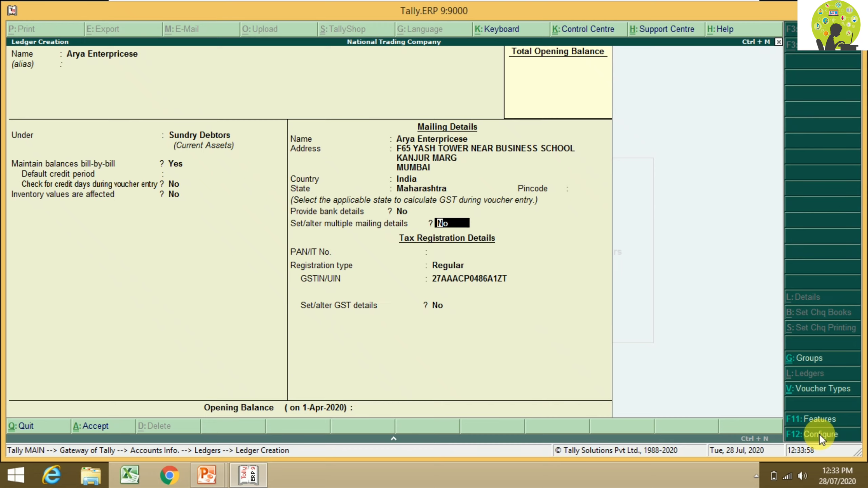
Step: Set multiple mailing details to Yes and add 'Branch Office' as address type 1
{"action": "type", "text": "Y"}
{"action": "key", "text": "Return"}
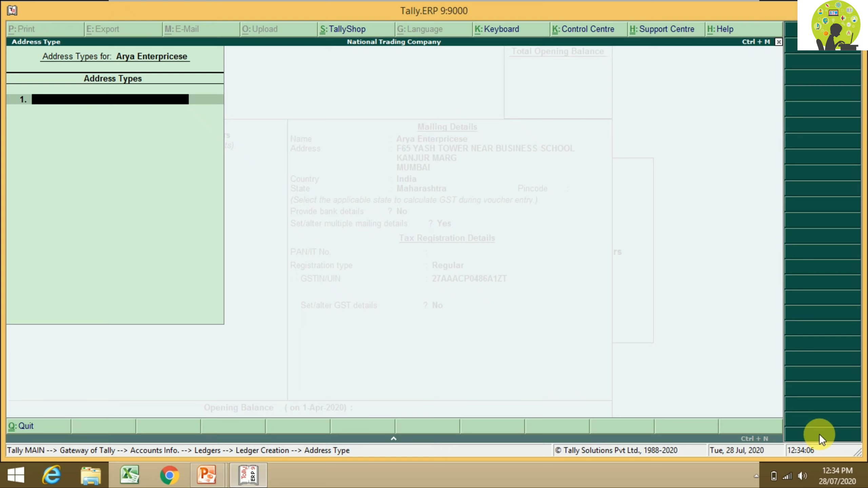
{"action": "type", "text": "Branch Office"}
{"action": "key", "text": "Return"}
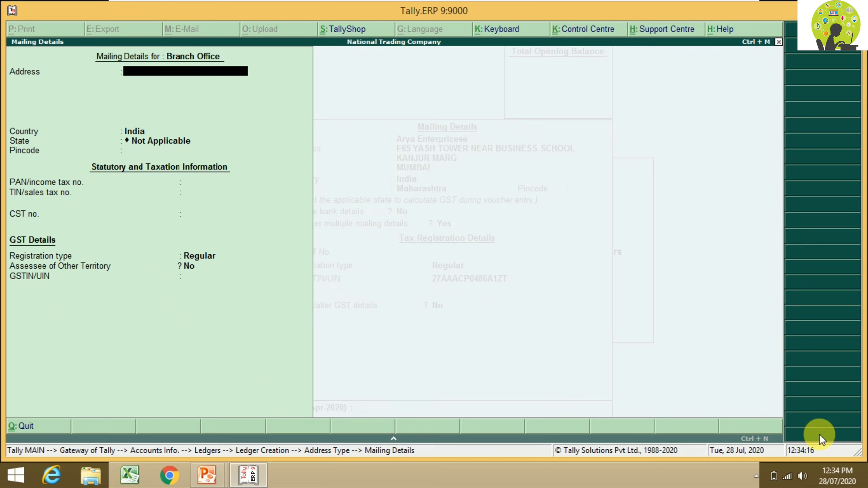
Step: Type the Branch Office's four-line address, starting with Arya Enterprises and ending in Kurla West
{"action": "type", "text": "A"}
{"action": "type", "text": "ryaente"}
{"action": "key", "text": "BackSpace"}
{"action": "key", "text": "BackSpace"}
{"action": "key", "text": "BackSpace"}
{"action": "key", "text": "BackSpace"}
{"action": "type", "text": "Enterprises"}
{"action": "key", "text": "Return"}
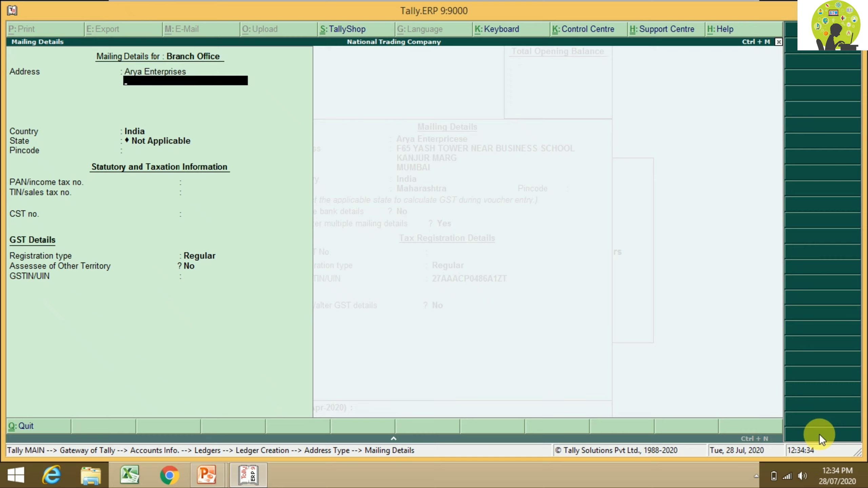
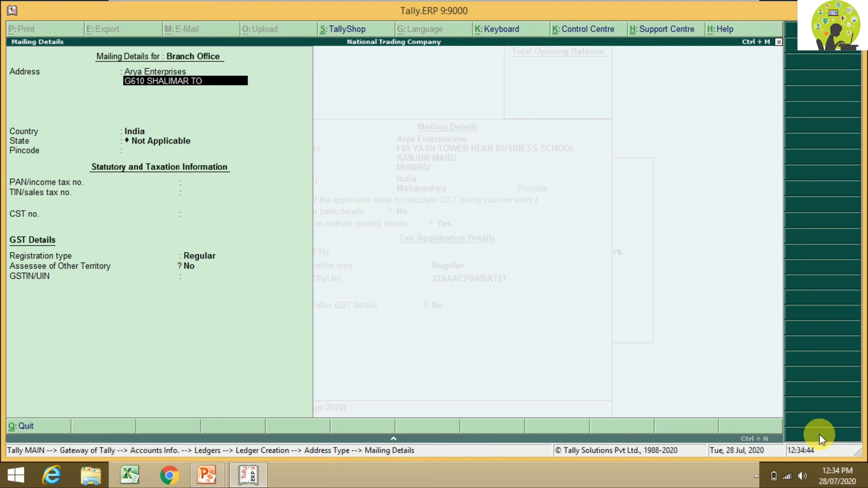
{"action": "key", "text": "Return"}
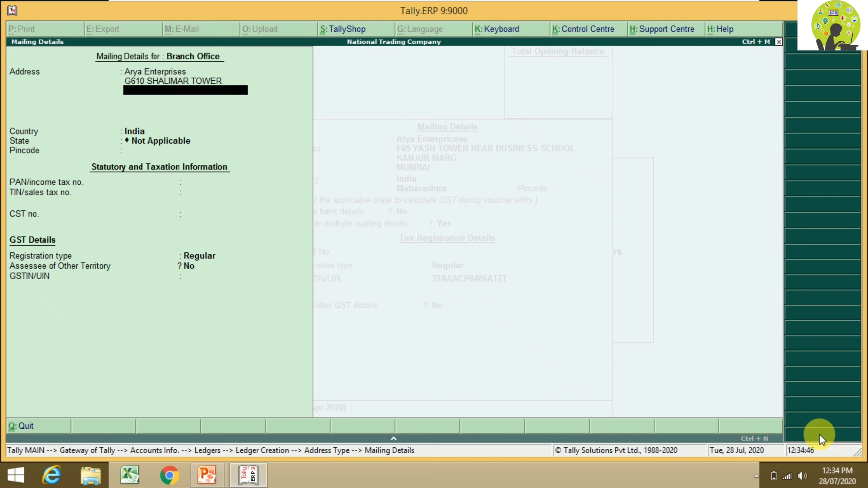
{"action": "key", "text": "Return"}
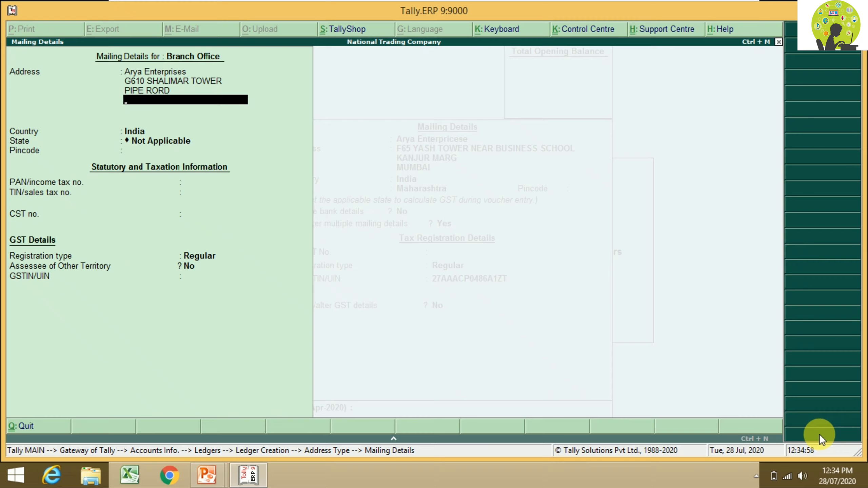
{"action": "key", "text": "Return"}
{"action": "key", "text": "Return"}
{"action": "key", "text": "Return"}
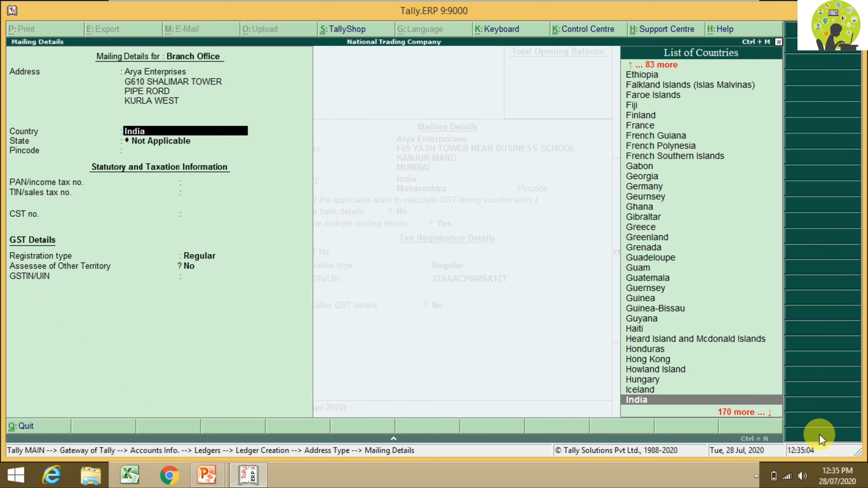
Step: Set state to Maharashtra, keep Regular registration, enter the party's GSTIN, and save the details
{"action": "type", "text": "MA"}
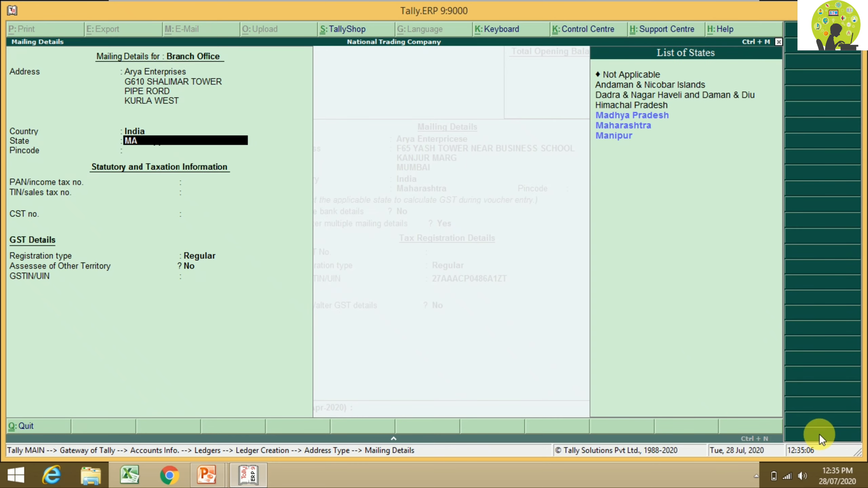
{"action": "key", "text": "Down"}
{"action": "key", "text": "Return"}
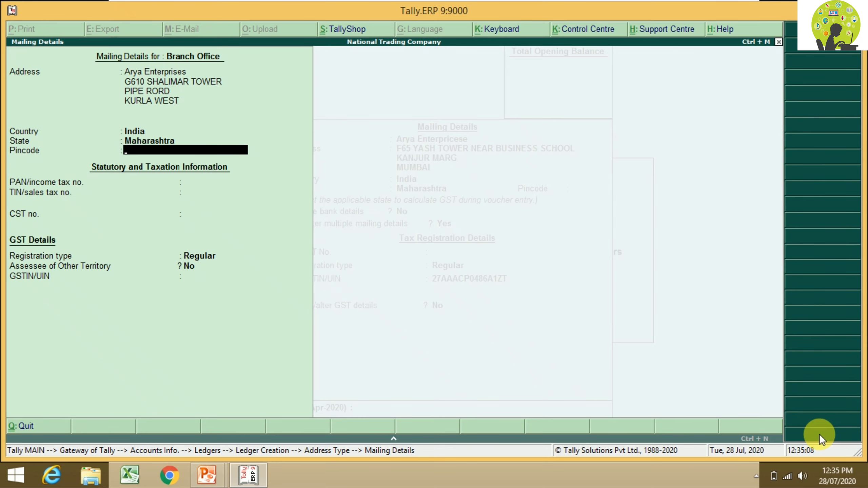
{"action": "key", "text": "Return"}
{"action": "key", "text": "Return"}
{"action": "key", "text": "Return"}
{"action": "key", "text": "Return"}
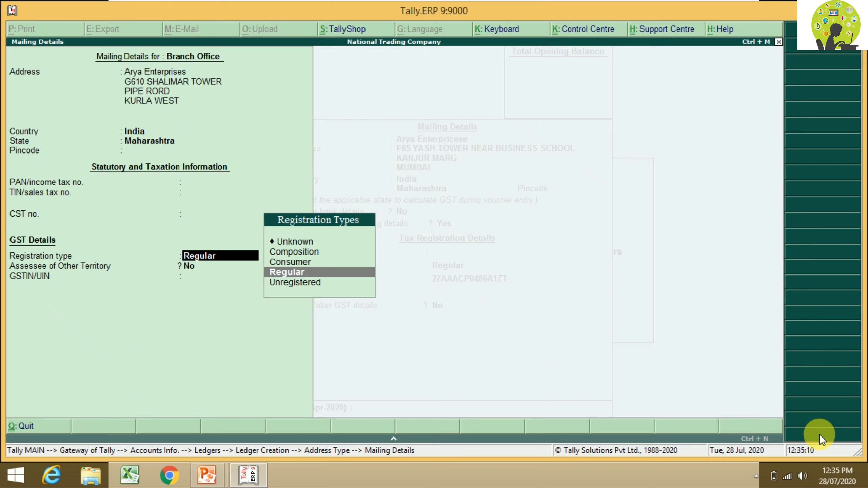
{"action": "key", "text": "Return"}
{"action": "key", "text": "Return"}
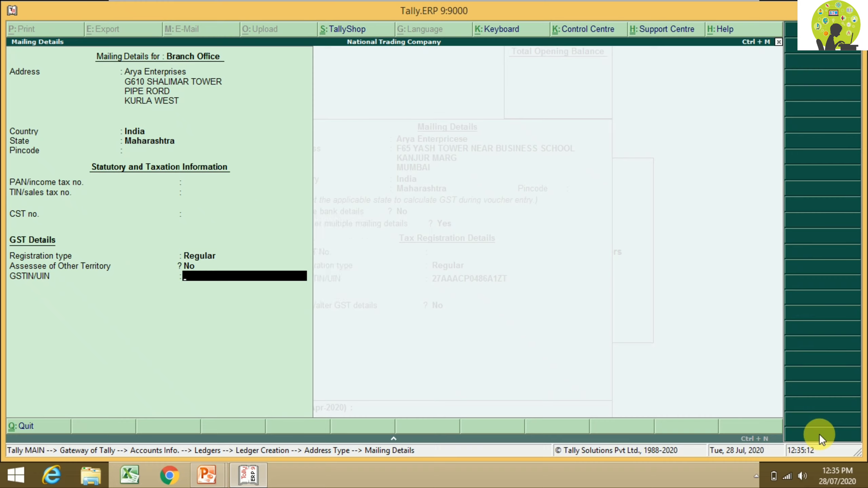
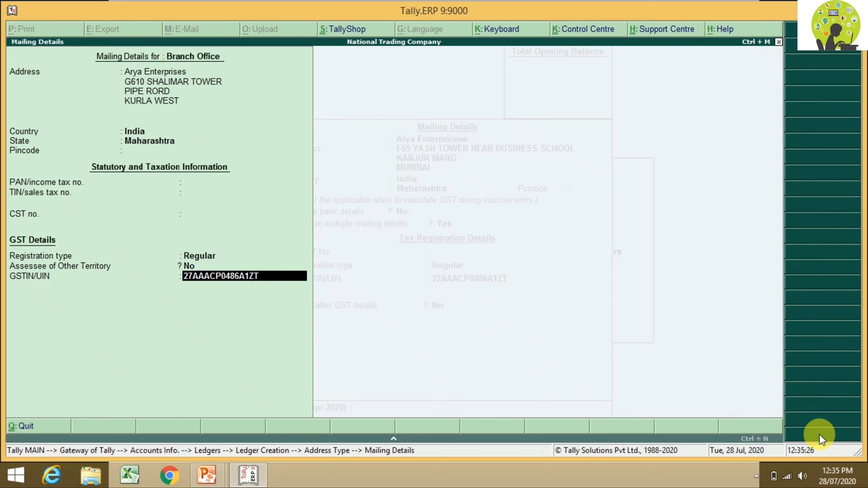
{"action": "key", "text": "Return"}
{"action": "key", "text": "Return"}
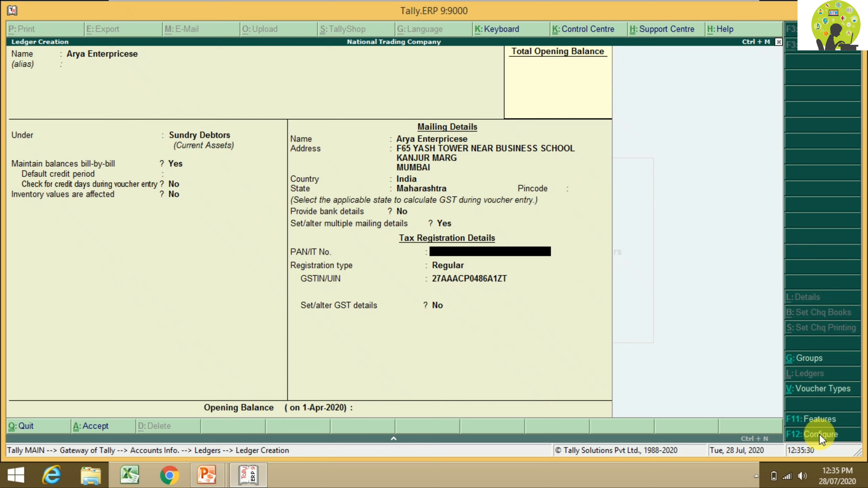
Step: Save the Arya Enterprisese ledger and open a new Sales voucher No. 3
{"action": "key", "text": "Return"}
{"action": "key", "text": "Return"}
{"action": "key", "text": "Return"}
{"action": "key", "text": "Return"}
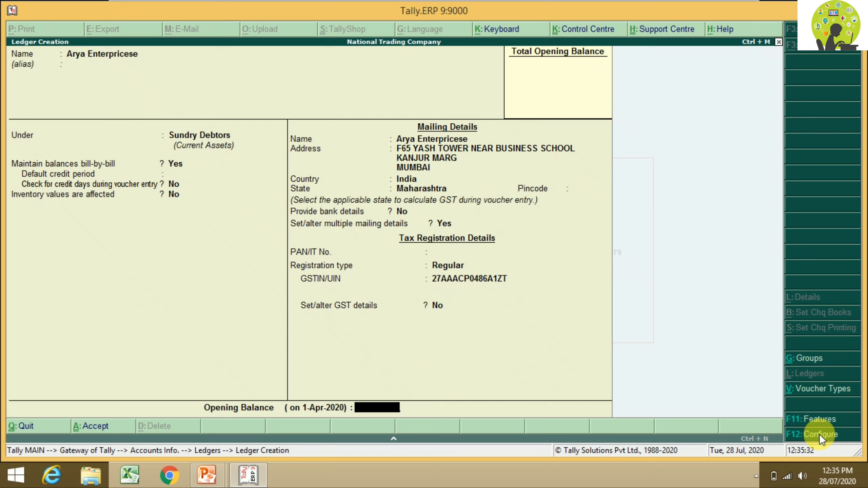
{"action": "key", "text": "Return"}
{"action": "key", "text": "Return"}
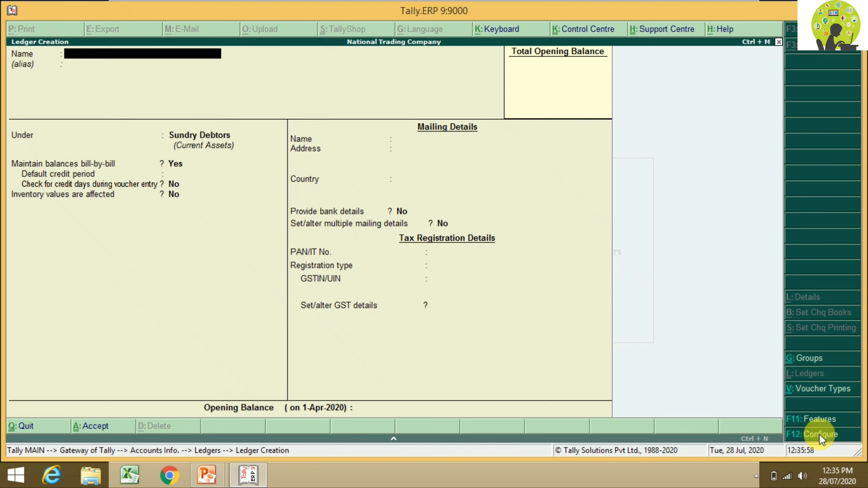
{"action": "key", "text": "Escape"}
{"action": "key", "text": "Escape"}
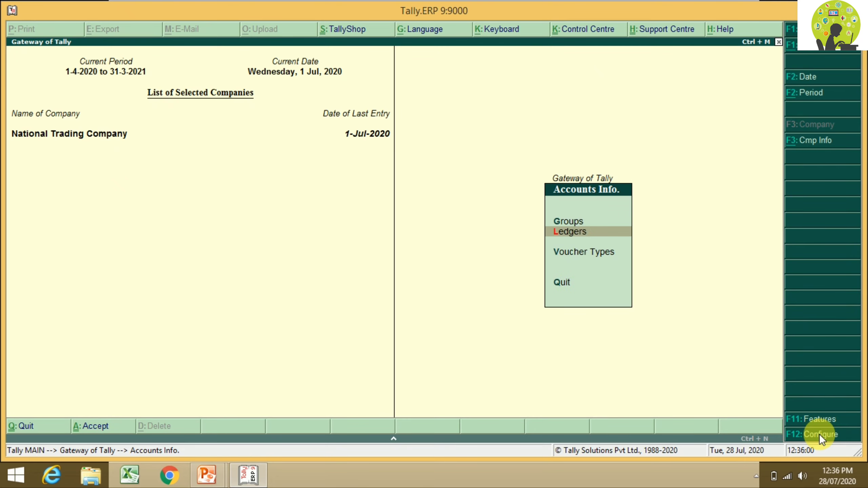
{"action": "key", "text": "Escape"}
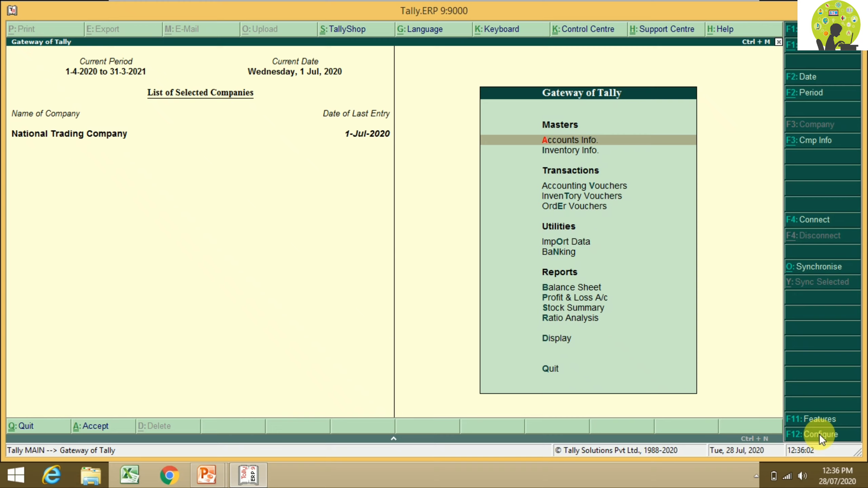
{"action": "key", "text": "Down"}
{"action": "key", "text": "Down"}
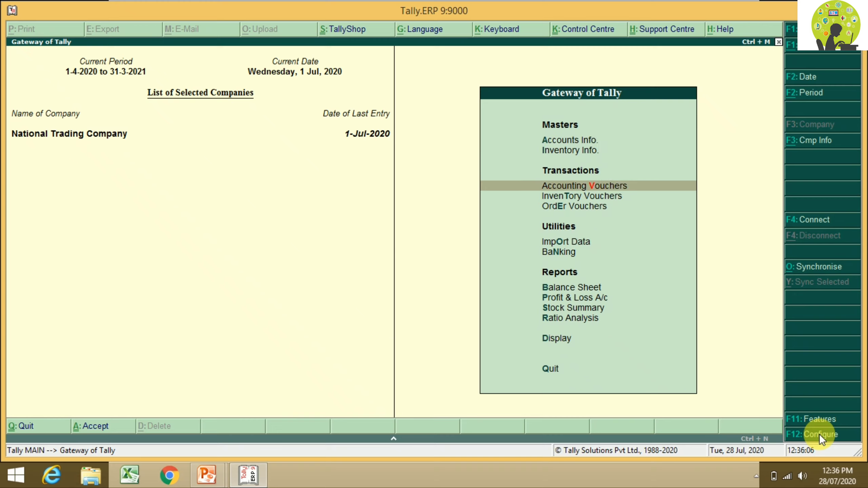
{"action": "key", "text": "Return"}
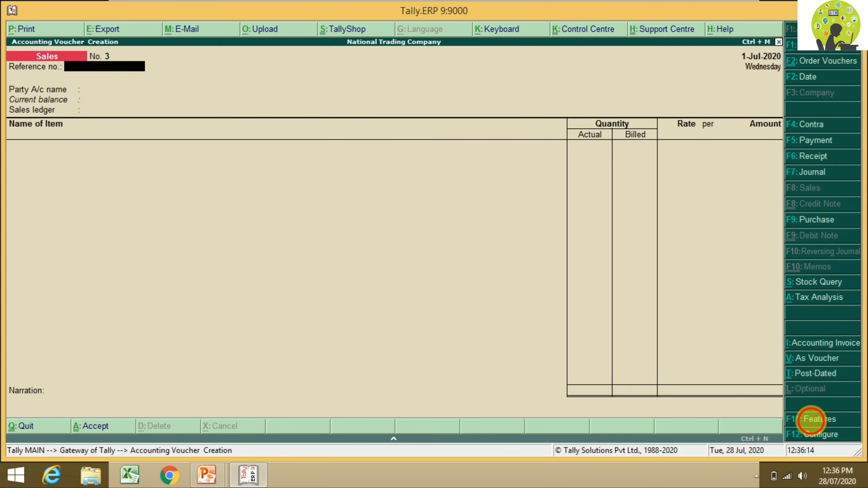
Step: Set 'Use separate actual and billed quantity columns' to No in Inventory Features and accept
{"action": "left_click", "coordinate": [812, 420]}
{"action": "key", "text": "Down"}
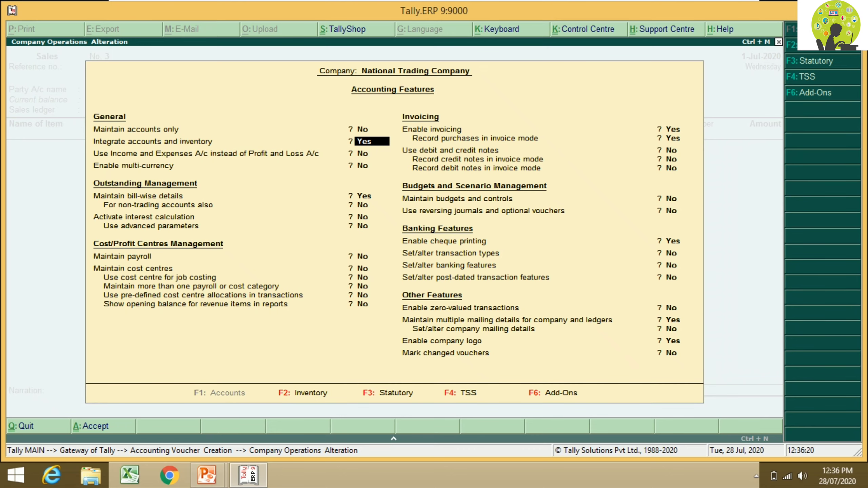
{"action": "left_click", "coordinate": [819, 48]}
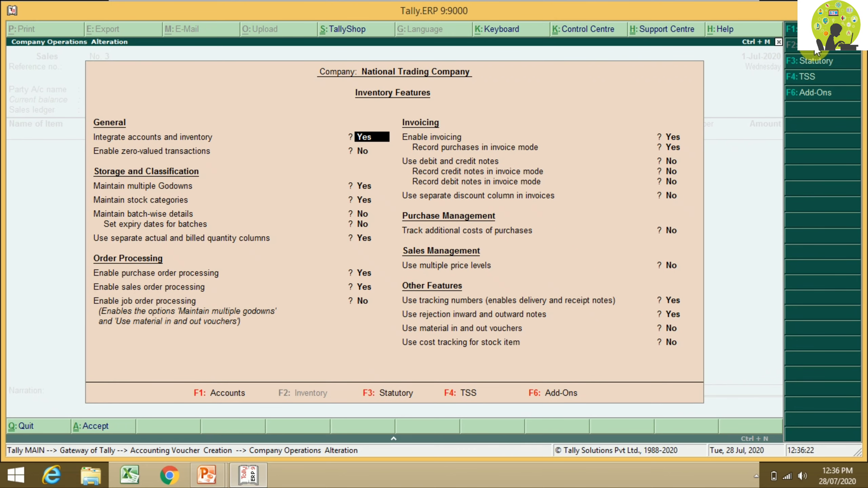
{"action": "key", "text": "Return"}
{"action": "key", "text": "Return"}
{"action": "key", "text": "Return"}
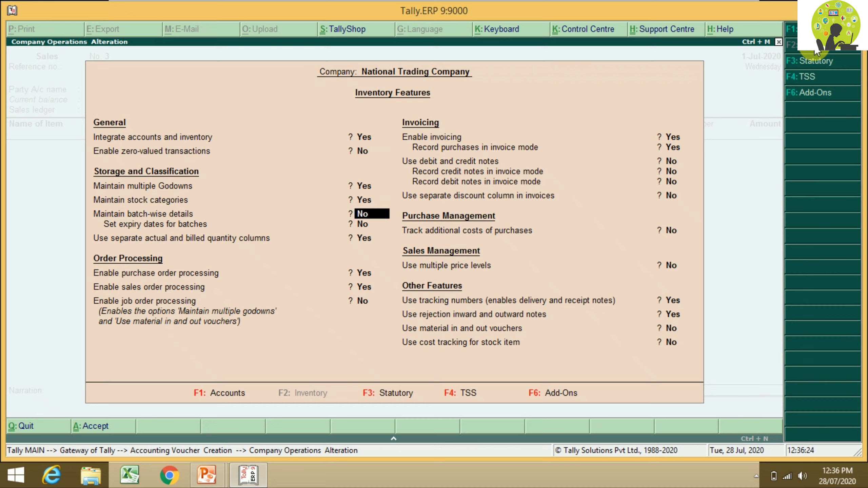
{"action": "type", "text": "N"}
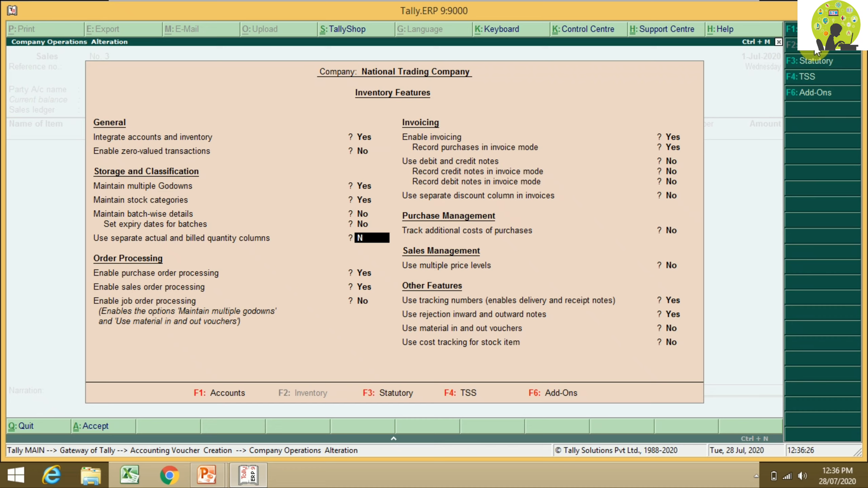
{"action": "key", "text": "Return"}
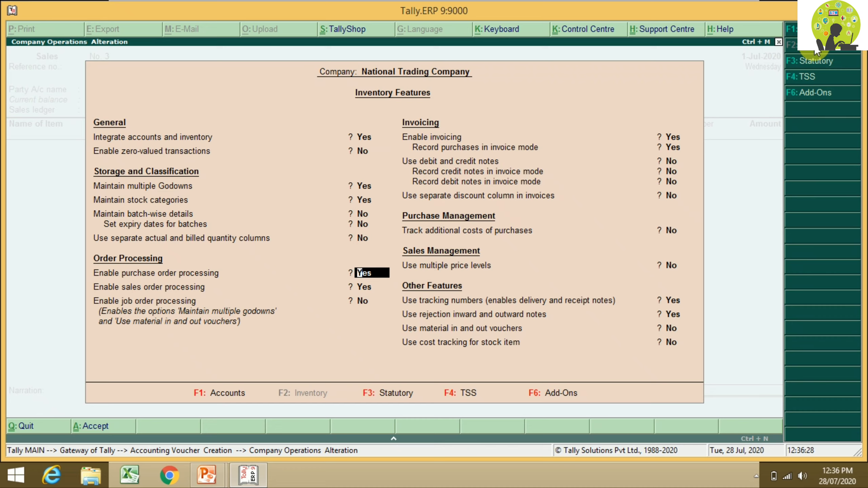
{"action": "key", "text": "ctrl+a"}
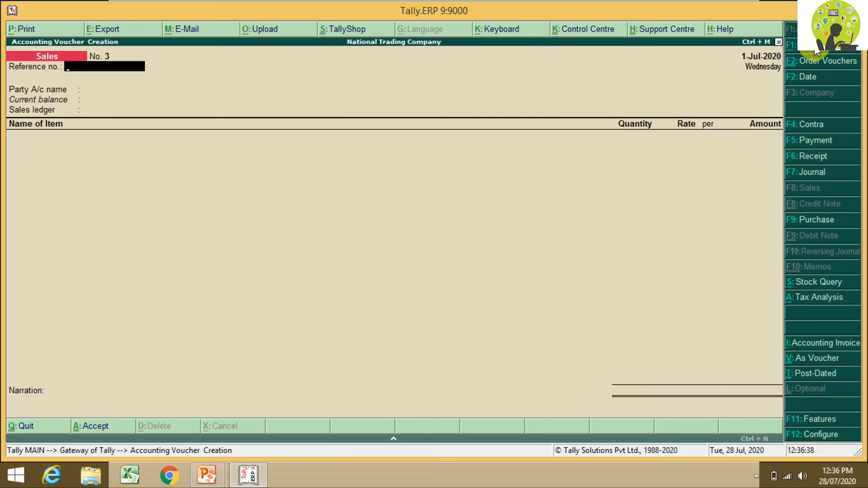
Step: Enter reference AE/001 and change the voucher date to 1-Aug-2020
{"action": "type", "text": "AE/001"}
{"action": "key", "text": "Return"}
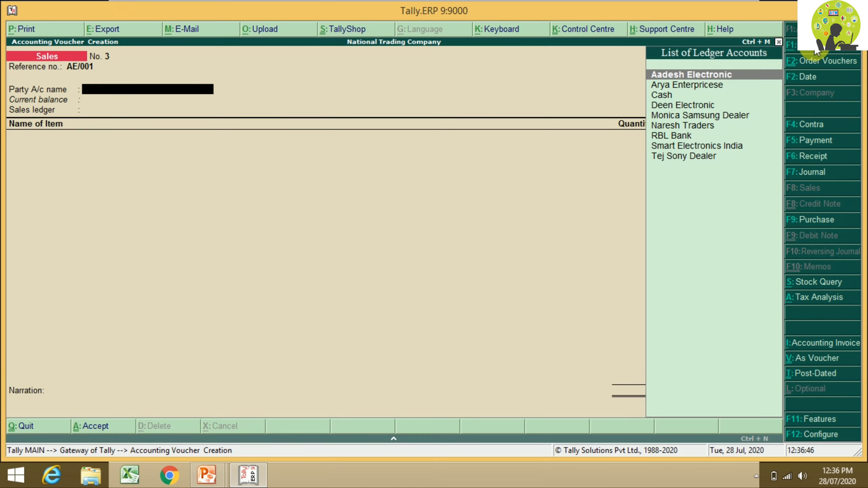
{"action": "left_click", "coordinate": [820, 77]}
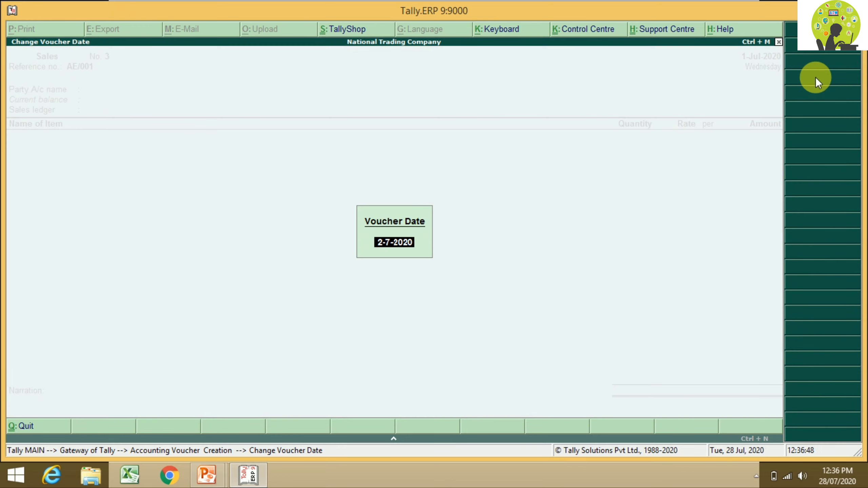
{"action": "type", "text": "1.8.20"}
{"action": "key", "text": "Return"}
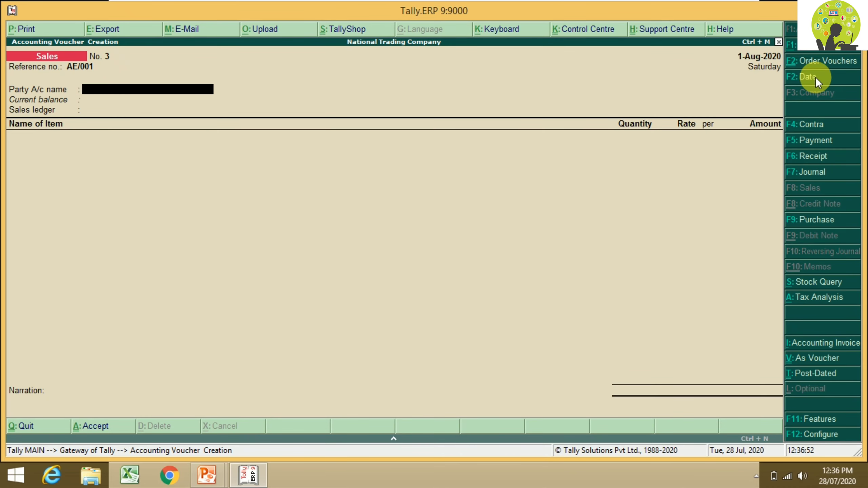
Step: Select Arya Enterpricese as the party account to bring up its Party Details
{"action": "type", "text": "A"}
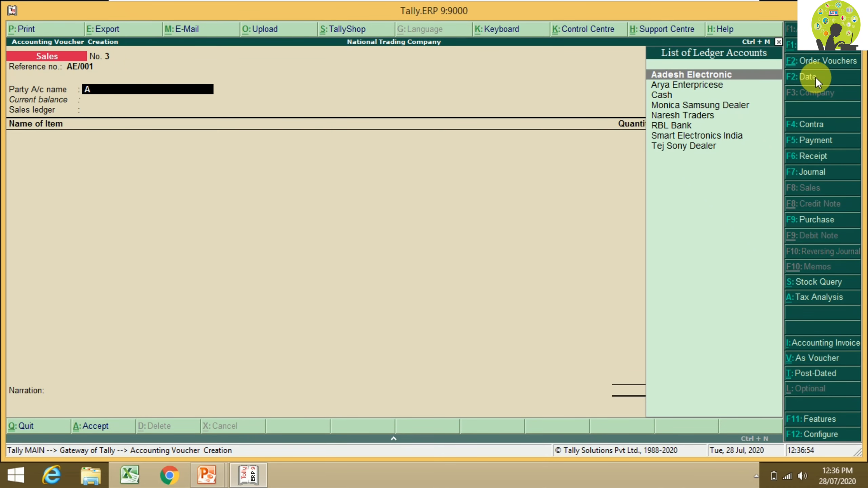
{"action": "key", "text": "Down"}
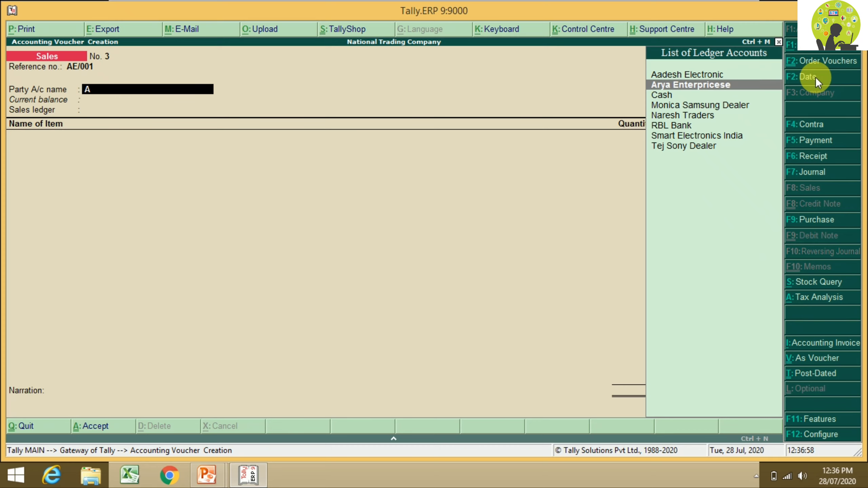
{"action": "key", "text": "Return"}
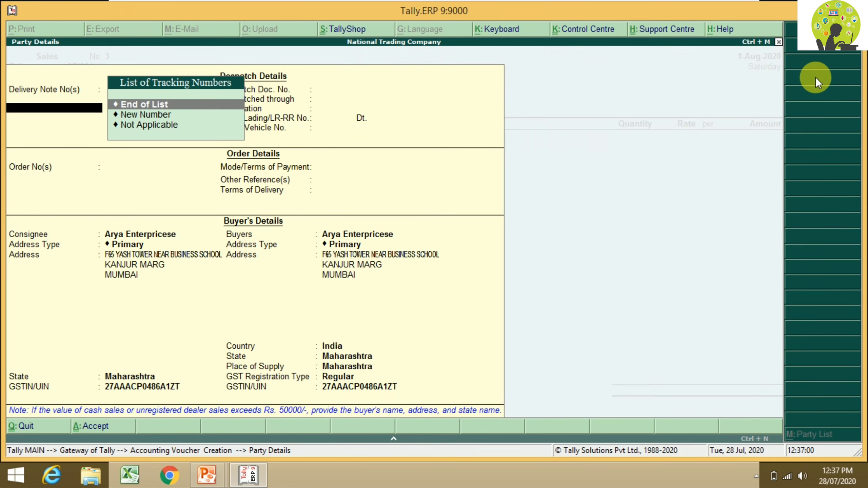
Step: Leave the delivery note, bill of lading and order fields blank, then highlight Branch Office for the consignee address
{"action": "key", "text": "Return"}
{"action": "key", "text": "Return"}
{"action": "key", "text": "Return"}
{"action": "key", "text": "Return"}
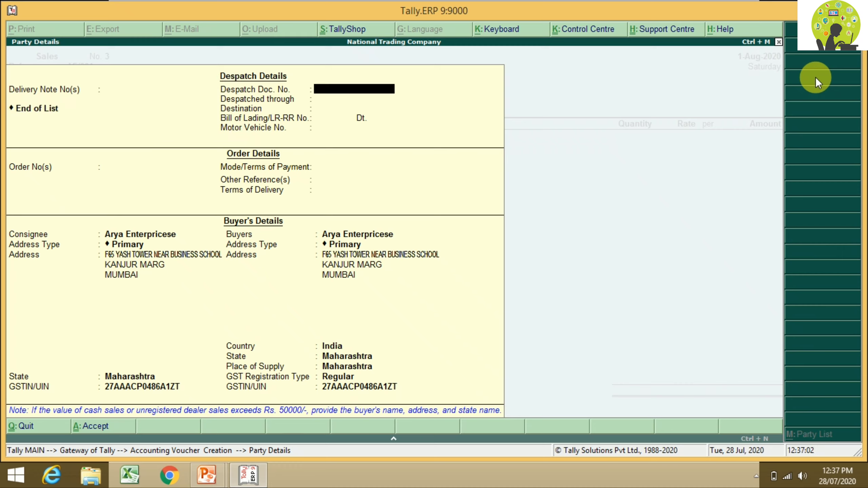
{"action": "key", "text": "Return"}
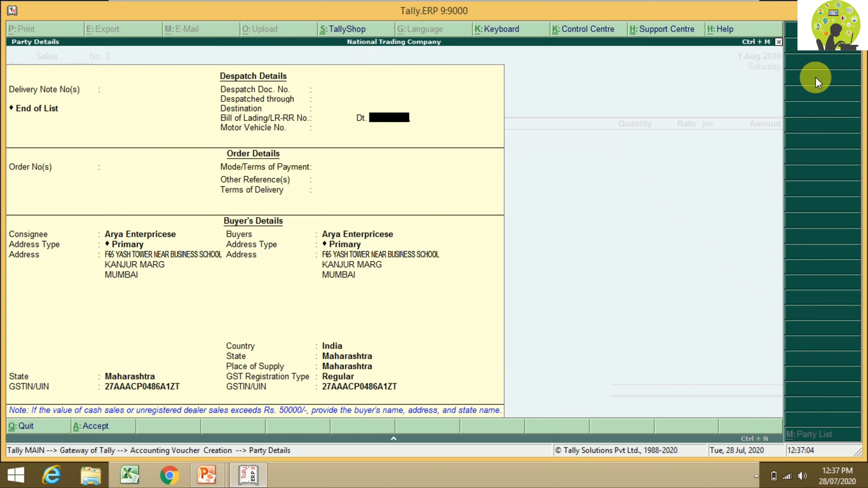
{"action": "key", "text": "Return"}
{"action": "key", "text": "Return"}
{"action": "key", "text": "Return"}
{"action": "key", "text": "Return"}
{"action": "key", "text": "Return"}
{"action": "key", "text": "Return"}
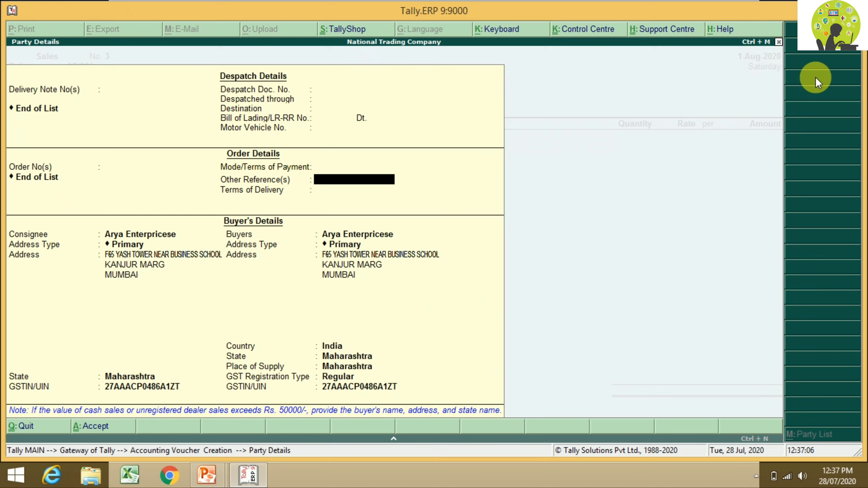
{"action": "key", "text": "Return"}
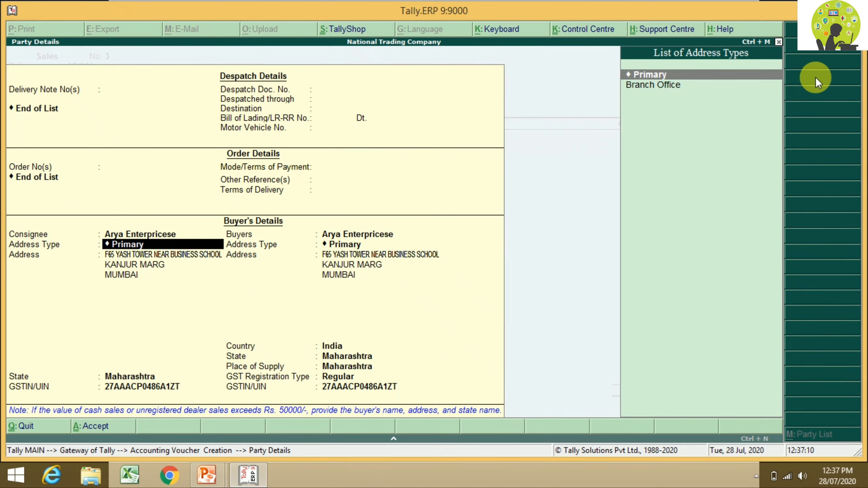
{"action": "key", "text": "BackSpace"}
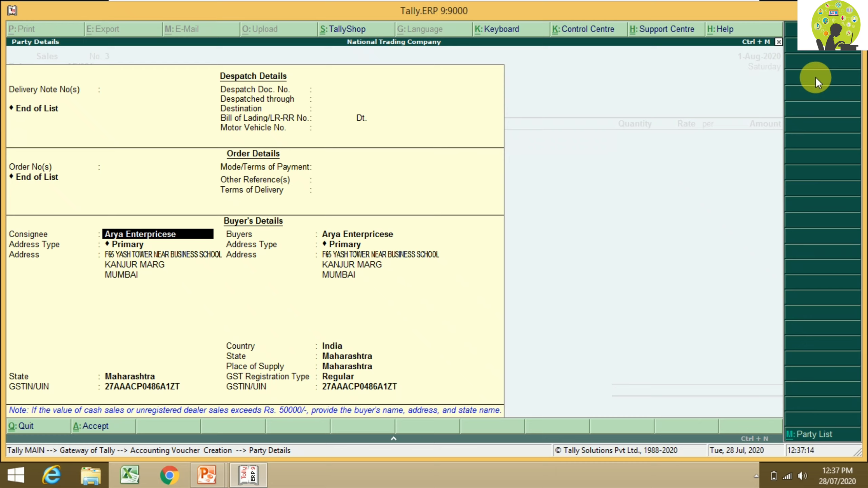
{"action": "key", "text": "Return"}
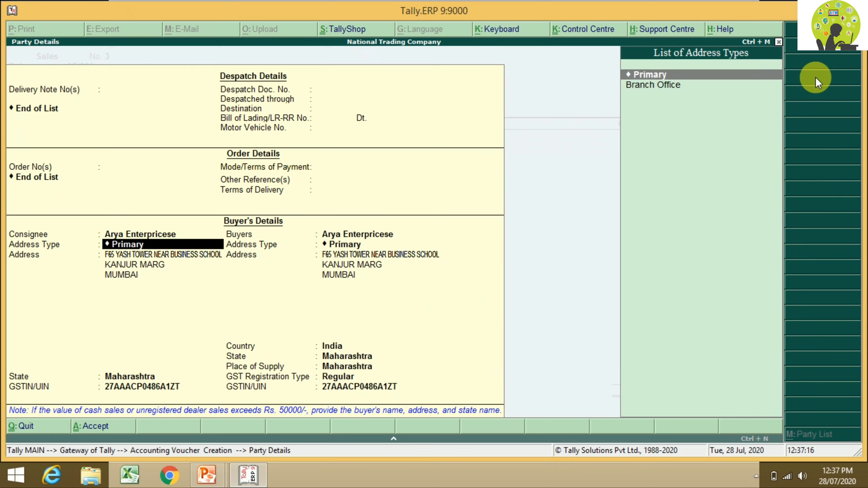
{"action": "key", "text": "Down"}
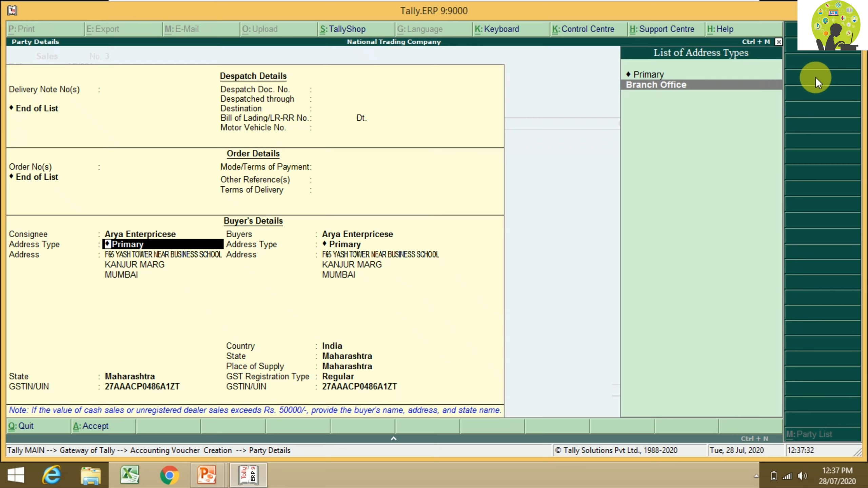
Step: Switch the consignee's address type back to Primary, keeping the Mumbai address
{"action": "key", "text": "Return"}
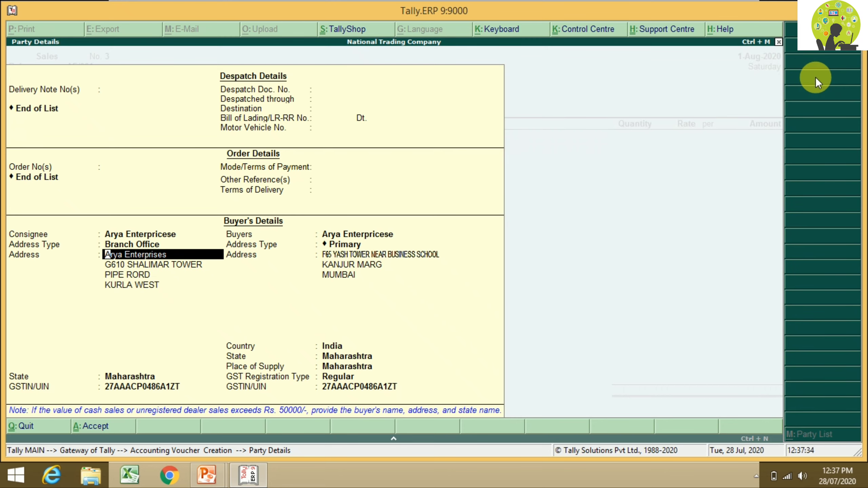
{"action": "key", "text": "BackSpace"}
{"action": "key", "text": "Up"}
{"action": "key", "text": "Return"}
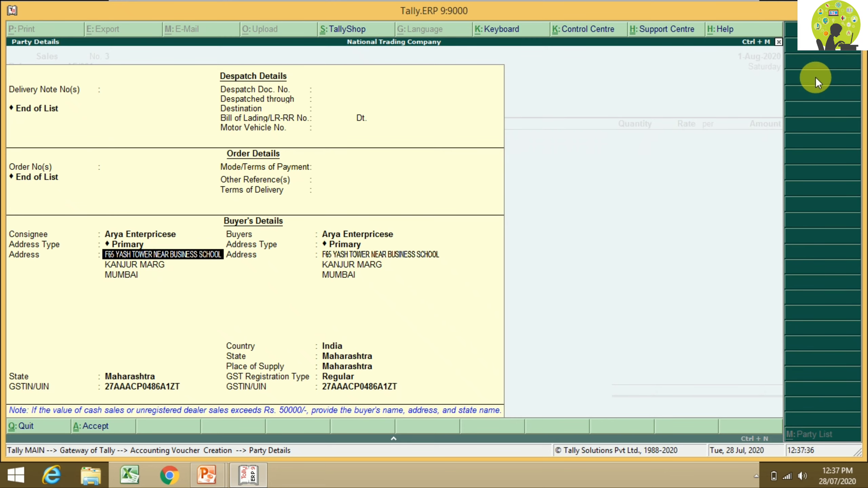
{"action": "key", "text": "Return"}
{"action": "key", "text": "Return"}
{"action": "key", "text": "Return"}
{"action": "key", "text": "Return"}
{"action": "key", "text": "Return"}
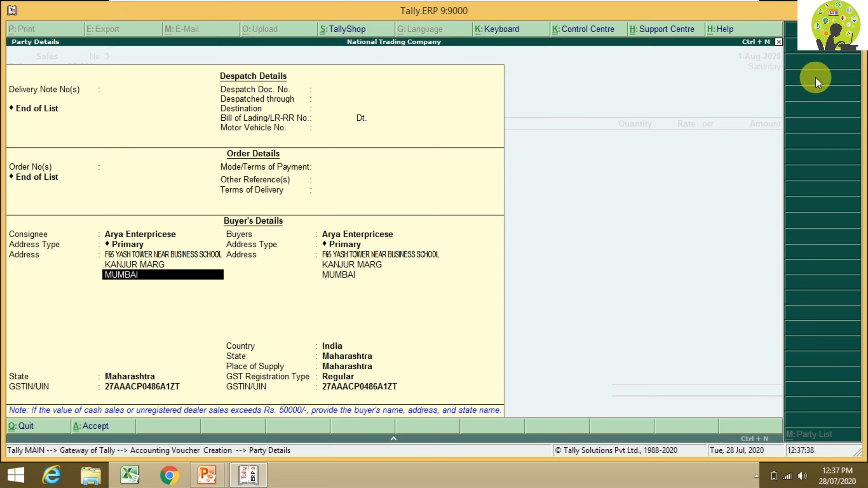
Step: Set the buyer's address type to Branch Office with the Kurla West address, and ask to leave party details
{"action": "key", "text": "Return"}
{"action": "key", "text": "Return"}
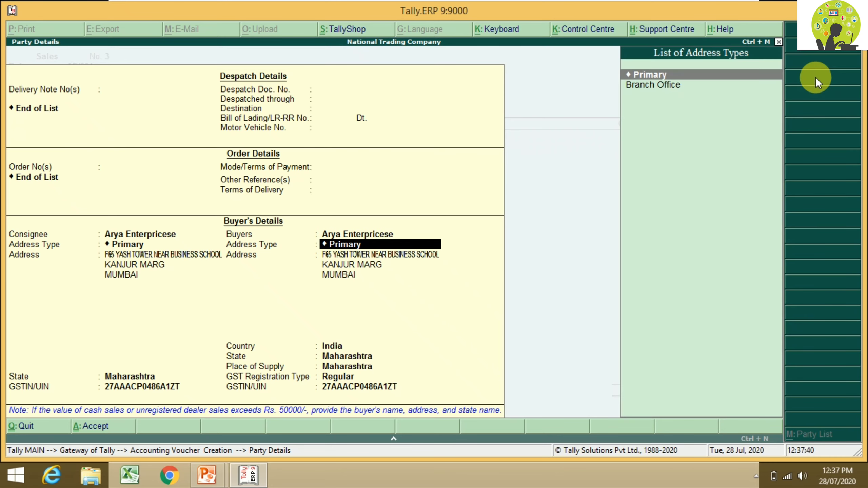
{"action": "key", "text": "Down"}
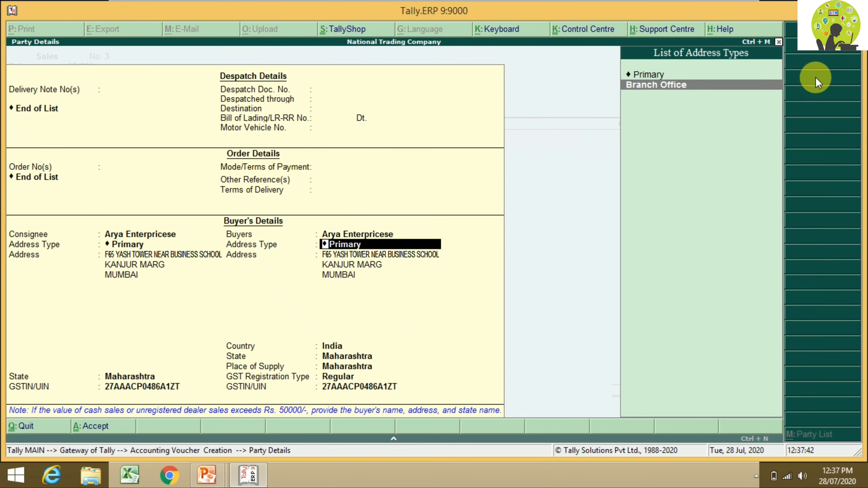
{"action": "key", "text": "Return"}
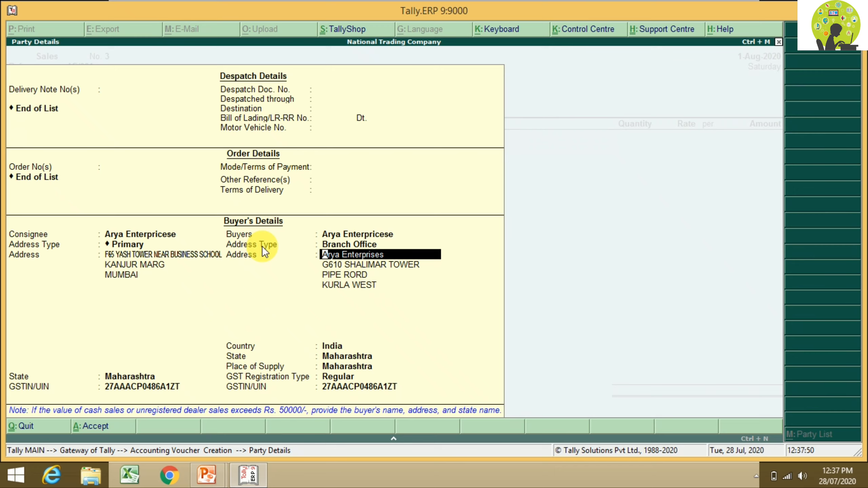
{"action": "key", "text": "BackSpace"}
{"action": "key", "text": "Escape"}
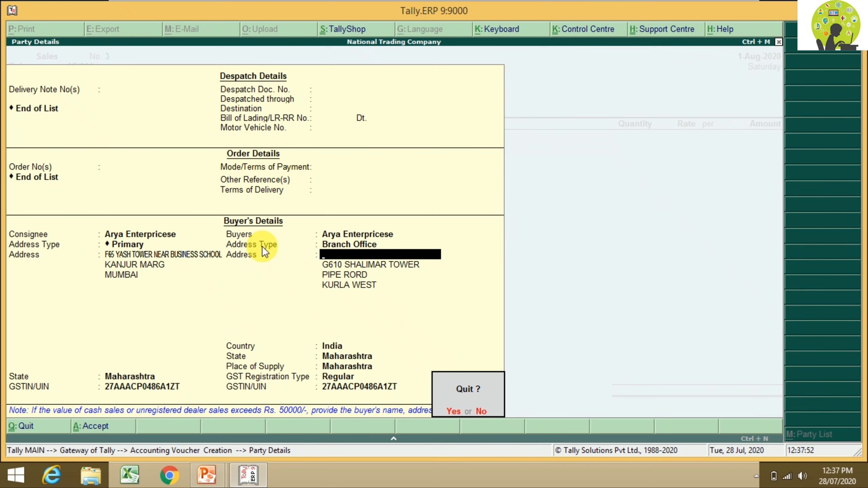
Step: Confirm leaving party details and review the Allow separate buyer and consignee names configuration option
{"action": "key", "text": "y"}
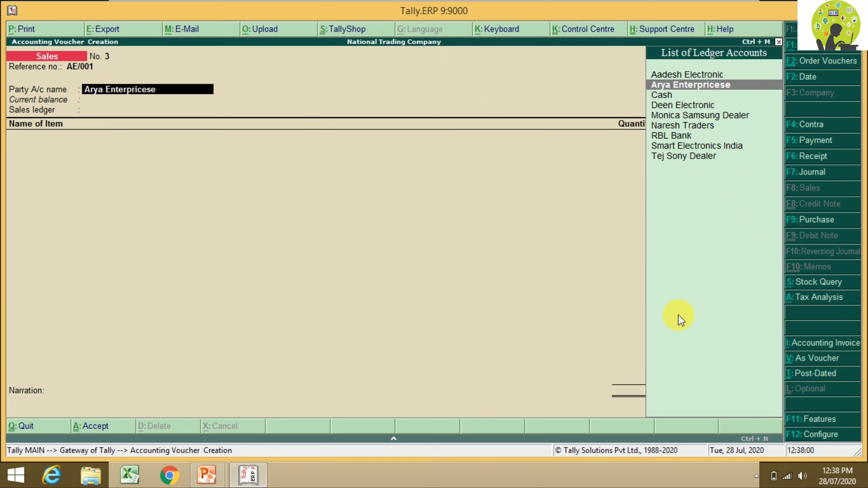
{"action": "left_click", "coordinate": [812, 438]}
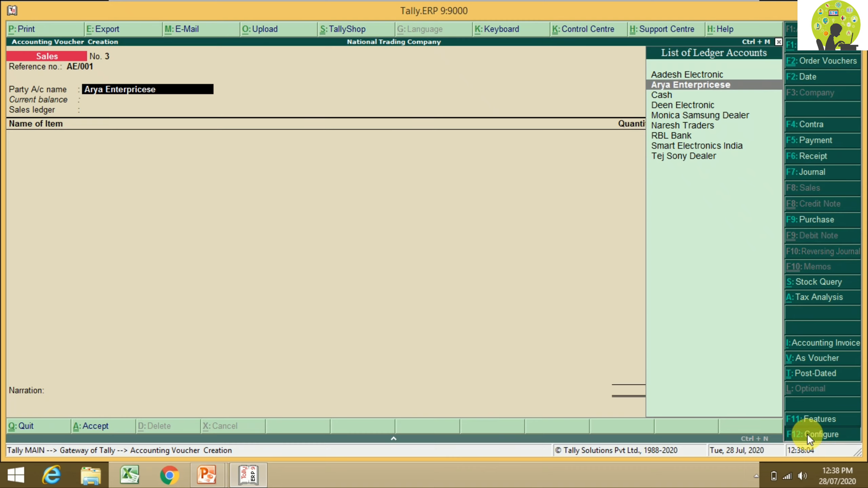
{"action": "key", "text": "Return"}
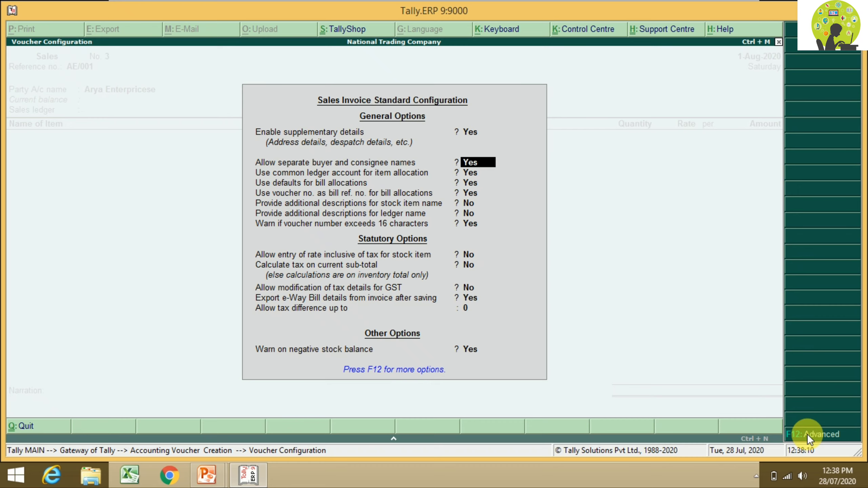
{"action": "key", "text": "Escape"}
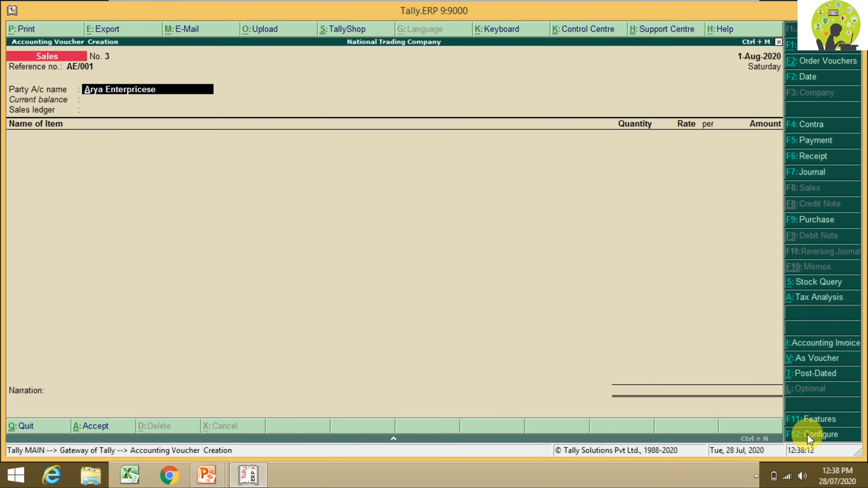
Step: Reopen Arya Enterpricese's party details and accept them with a Primary consignee and Branch Office buyer
{"action": "key", "text": "Return"}
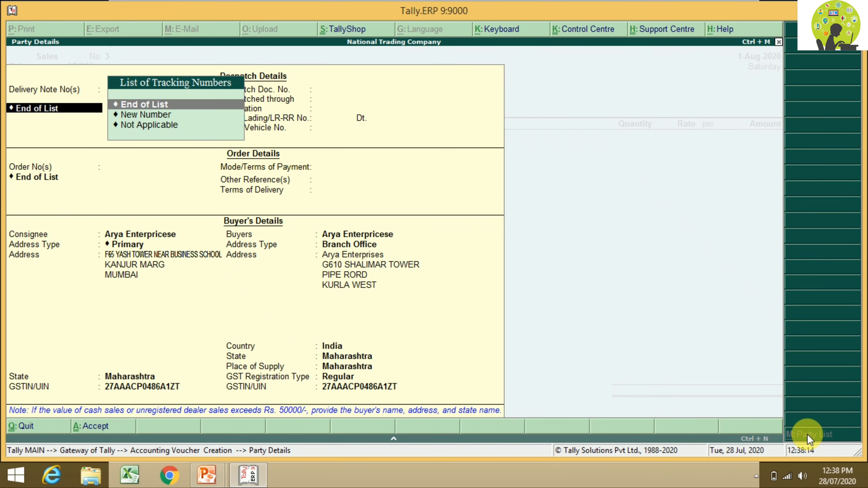
{"action": "key", "text": "Return"}
{"action": "key", "text": "Return"}
{"action": "key", "text": "Return"}
{"action": "key", "text": "Return"}
{"action": "key", "text": "Return"}
{"action": "key", "text": "Return"}
{"action": "key", "text": "Return"}
{"action": "key", "text": "Return"}
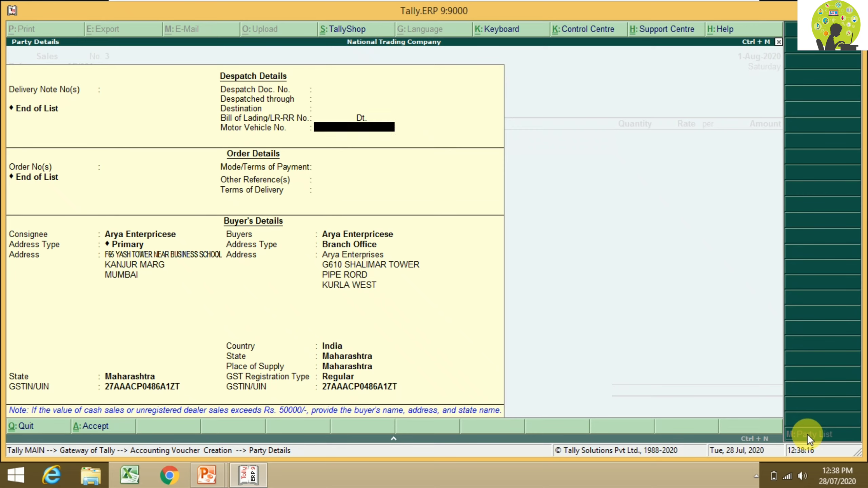
{"action": "key", "text": "Return"}
{"action": "key", "text": "Return"}
{"action": "key", "text": "Return"}
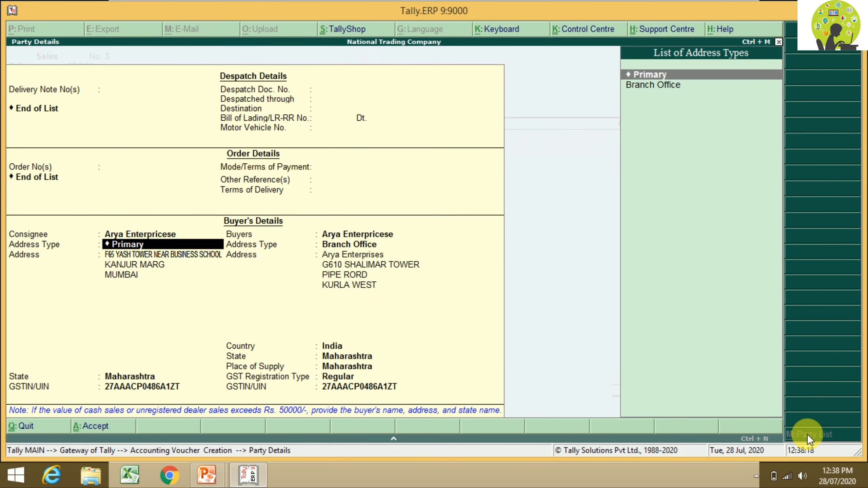
{"action": "key", "text": "Return"}
{"action": "key", "text": "Return"}
{"action": "key", "text": "Return"}
{"action": "key", "text": "Return"}
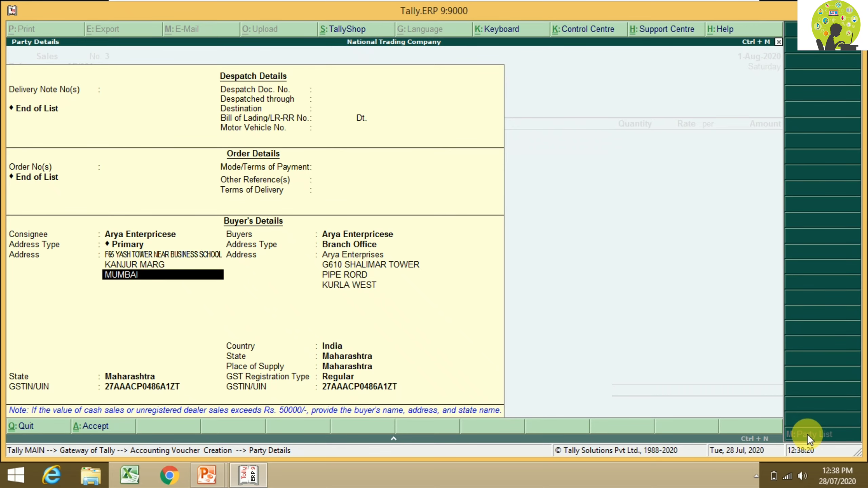
{"action": "key", "text": "Return"}
{"action": "key", "text": "Return"}
{"action": "key", "text": "Return"}
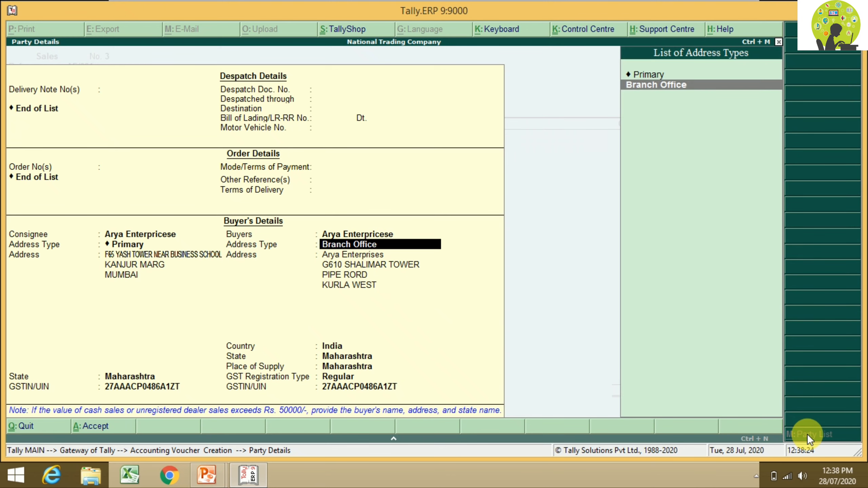
{"action": "key", "text": "Return"}
{"action": "key", "text": "Return"}
{"action": "key", "text": "Return"}
{"action": "key", "text": "Return"}
{"action": "key", "text": "Return"}
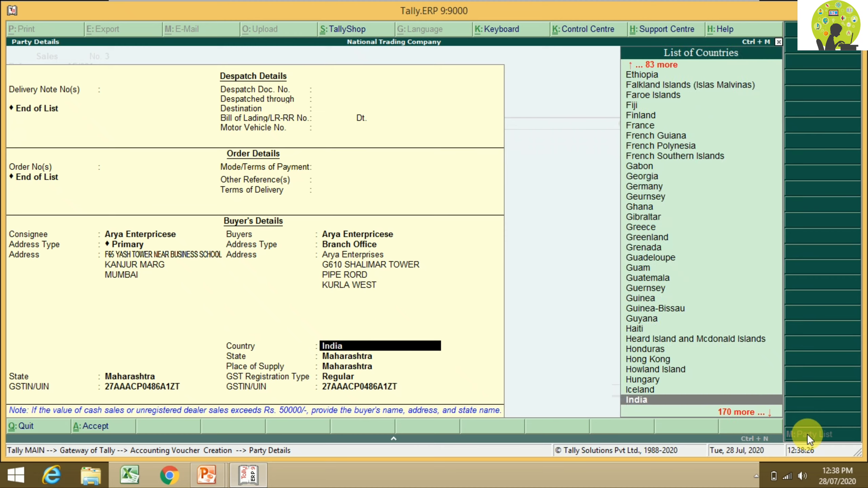
{"action": "key", "text": "Return"}
{"action": "key", "text": "Return"}
{"action": "key", "text": "Return"}
{"action": "key", "text": "Return"}
{"action": "key", "text": "Return"}
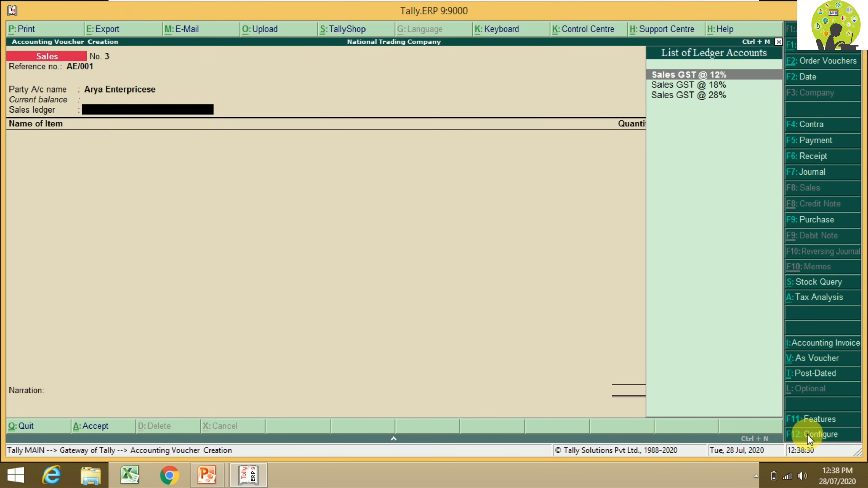
Step: Choose Sales GST @ 28% as the sales ledger and add SAMSUNG G 55 as the first item
{"action": "key", "text": "Down"}
{"action": "key", "text": "Down"}
{"action": "key", "text": "Return"}
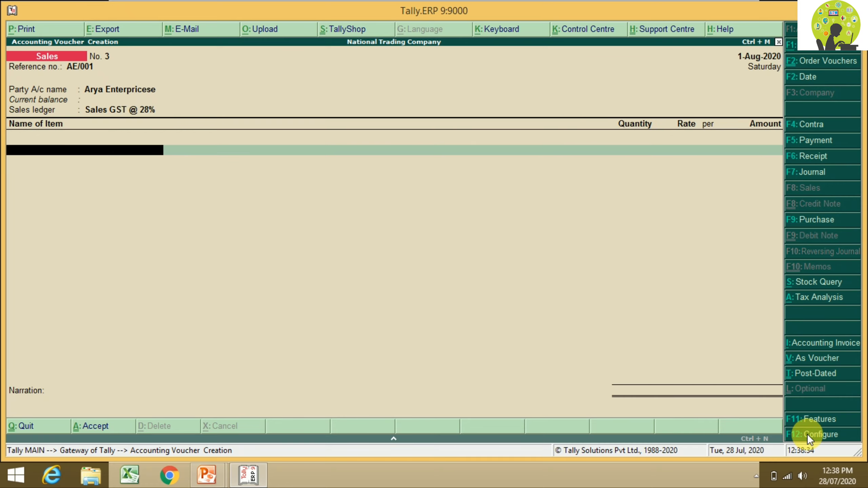
{"action": "type", "text": "S"}
{"action": "key", "text": "Down"}
{"action": "key", "text": "Down"}
{"action": "key", "text": "Down"}
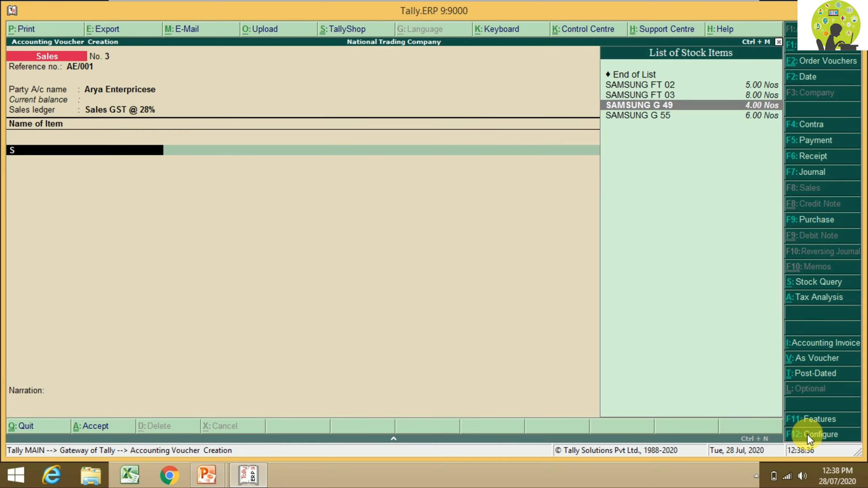
{"action": "key", "text": "Return"}
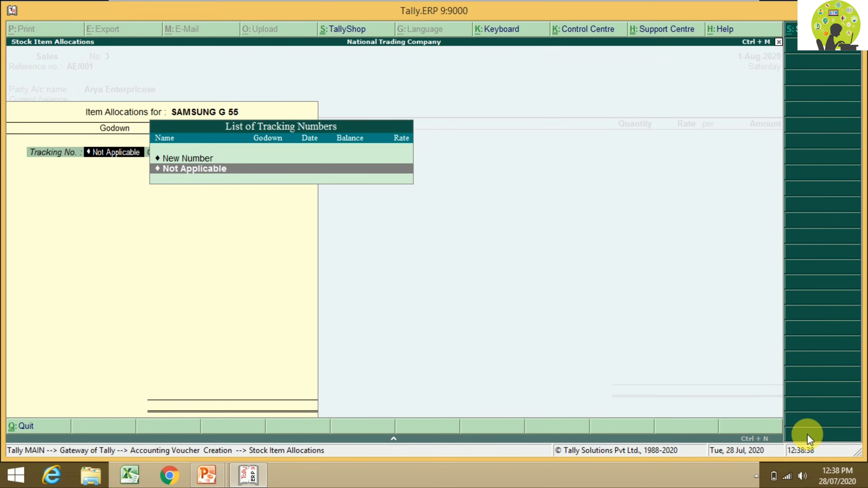
Step: Allocate 2 Nos from Office Godown at 30,000.00, with tracking and order numbers Not Applicable
{"action": "key", "text": "Return"}
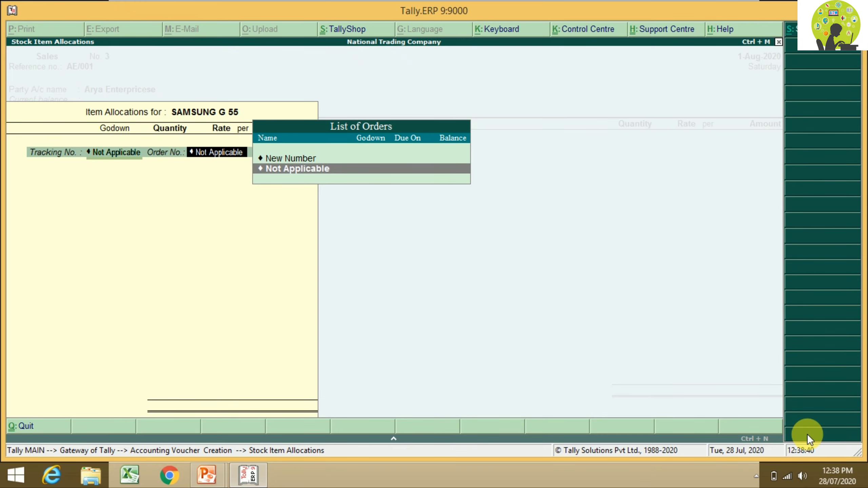
{"action": "key", "text": "Return"}
{"action": "key", "text": "Down"}
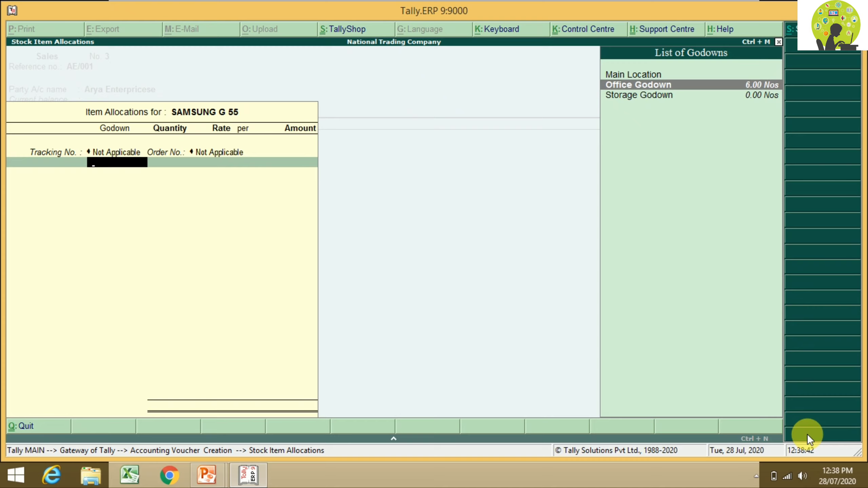
{"action": "key", "text": "Return"}
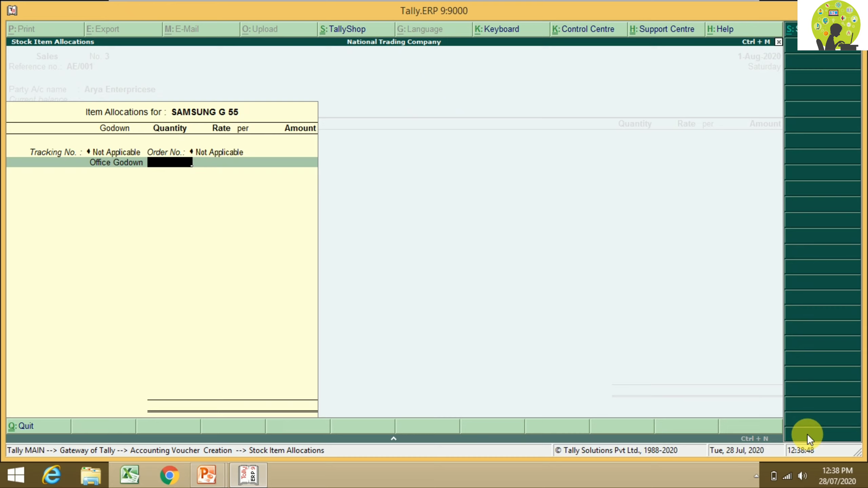
{"action": "type", "text": "2"}
{"action": "key", "text": "Return"}
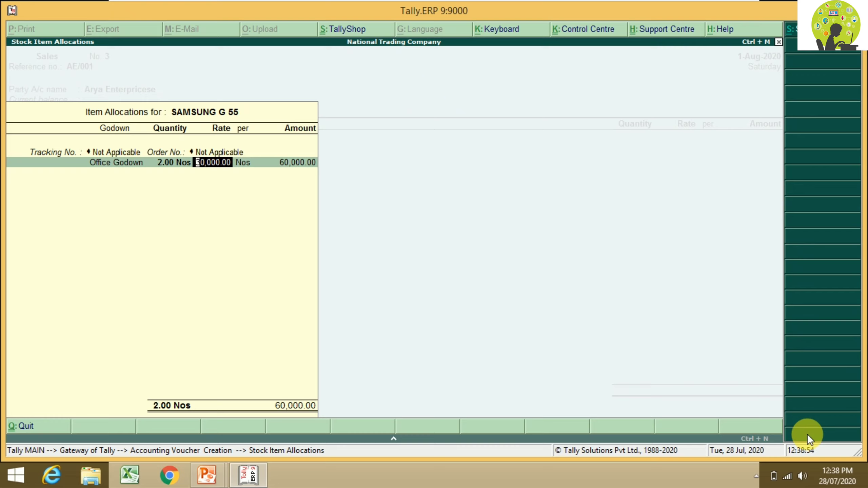
{"action": "key", "text": "Return"}
{"action": "key", "text": "Return"}
{"action": "key", "text": "Return"}
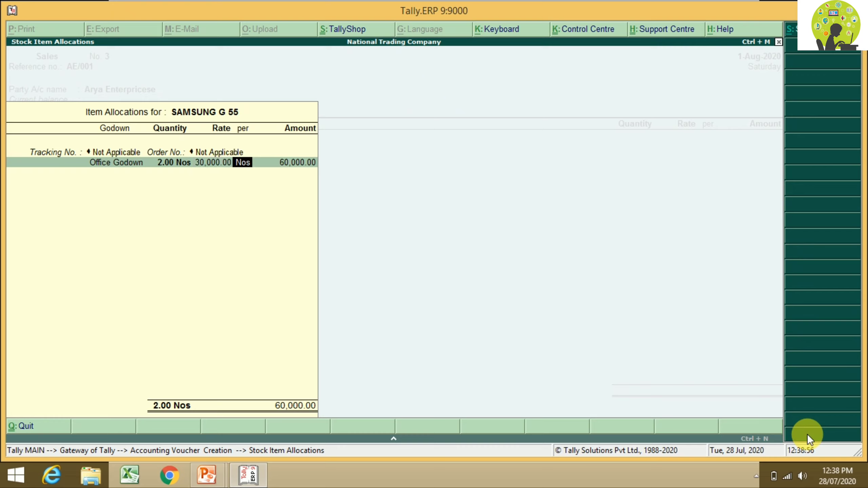
{"action": "key", "text": "Return"}
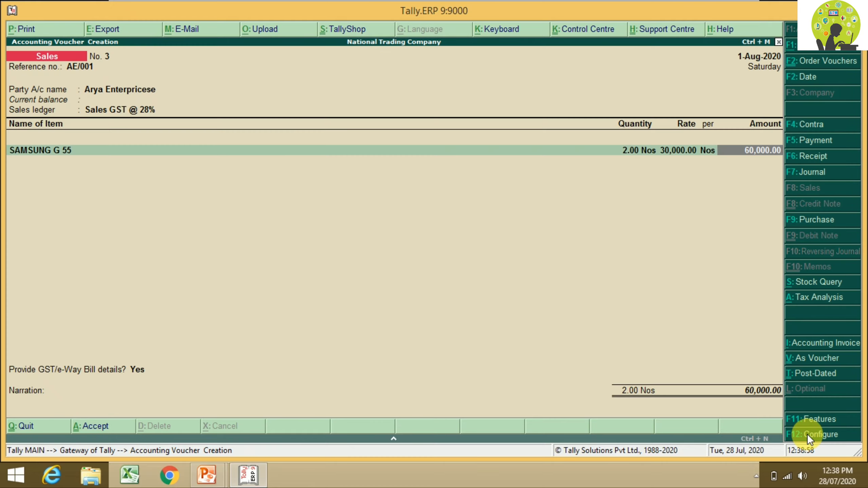
{"action": "key", "text": "Return"}
{"action": "key", "text": "Return"}
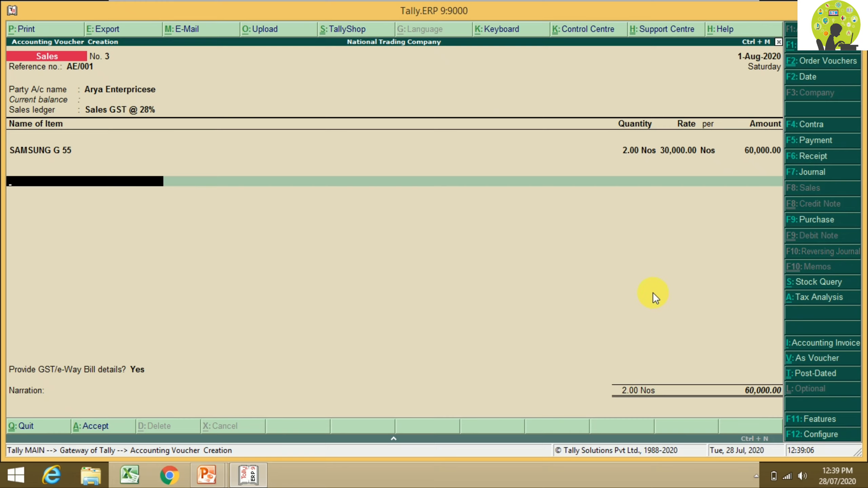
{"action": "left_click", "coordinate": [812, 306]}
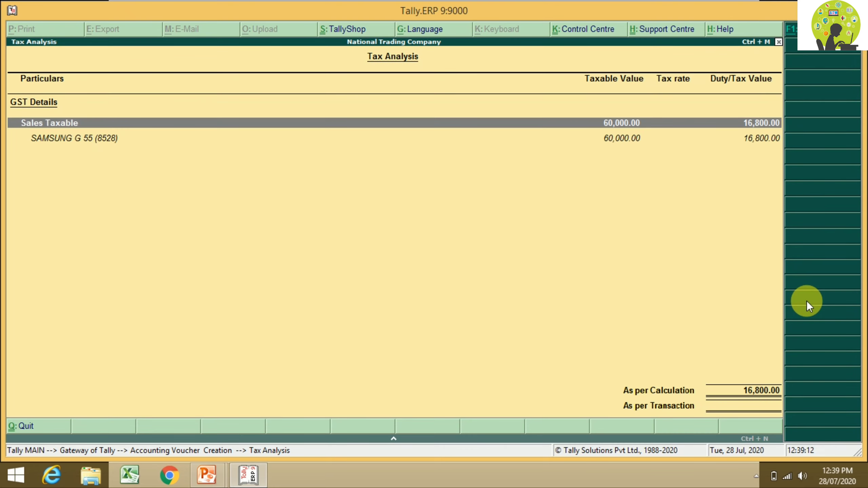
{"action": "key", "text": "alt+F1"}
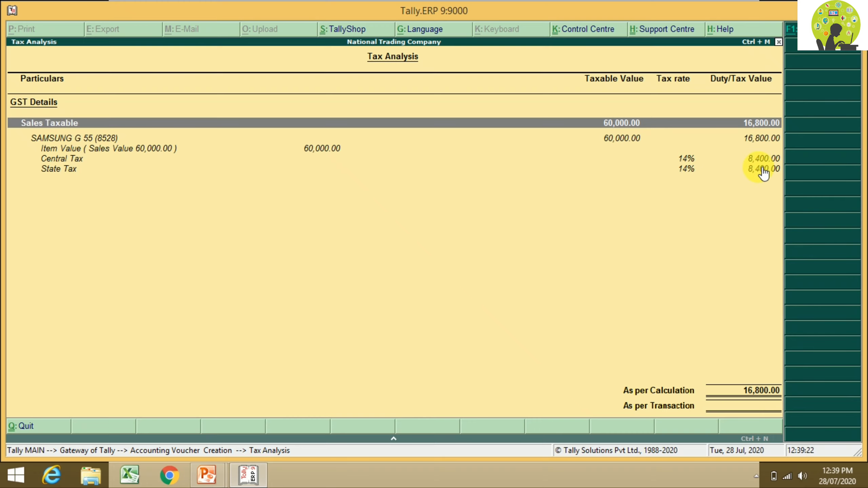
{"action": "key", "text": "Escape"}
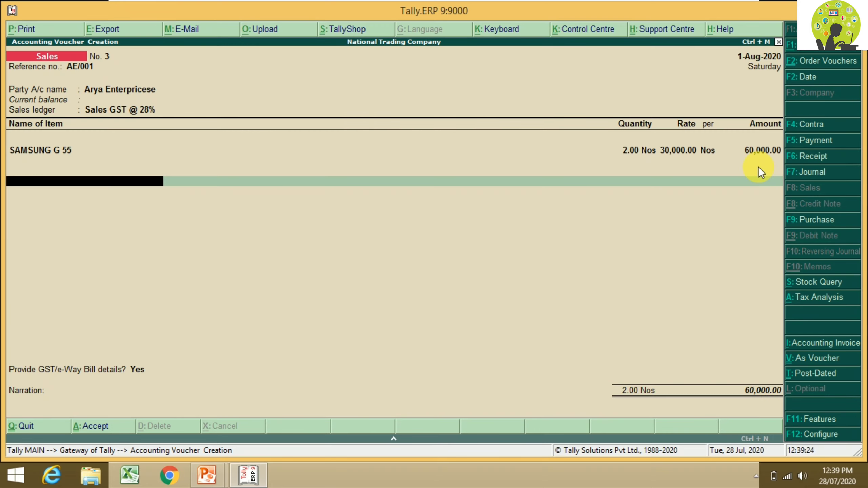
Step: Add Central Tax (CGST) and State Tax (SGST) ledgers at 8,400.00 each
{"action": "type", "text": "C"}
{"action": "key", "text": "Return"}
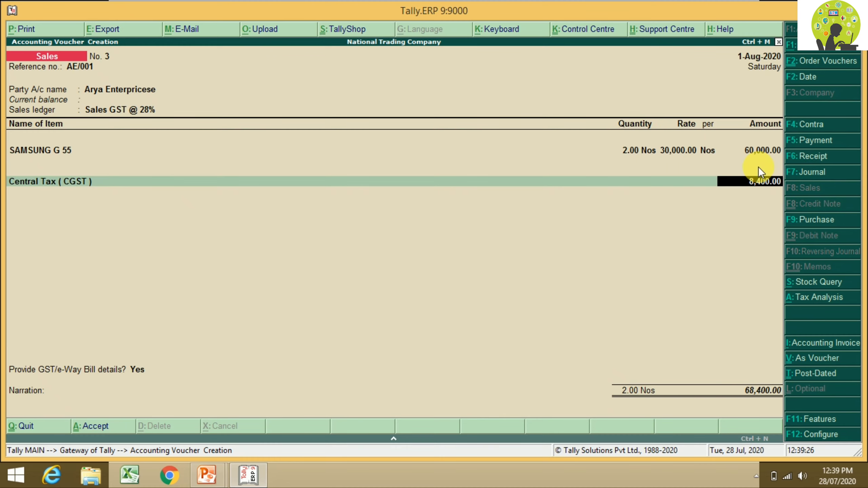
{"action": "key", "text": "Return"}
{"action": "type", "text": "S"}
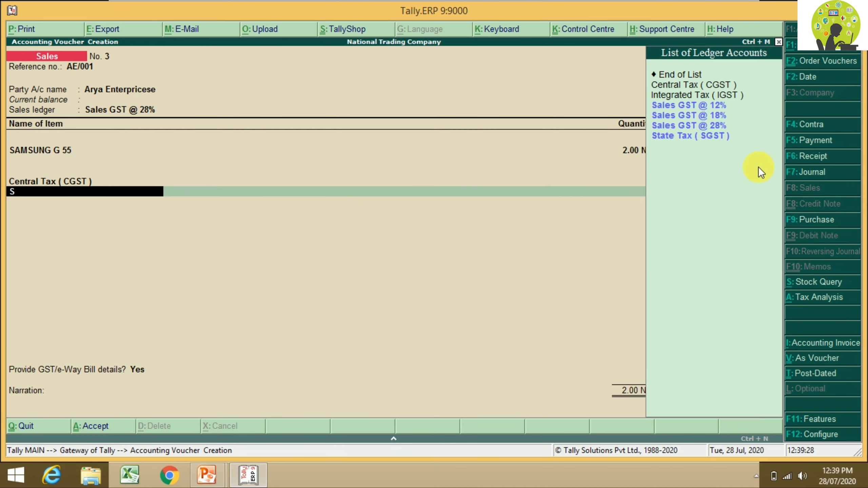
{"action": "key", "text": "Down"}
{"action": "key", "text": "Down"}
{"action": "key", "text": "Down"}
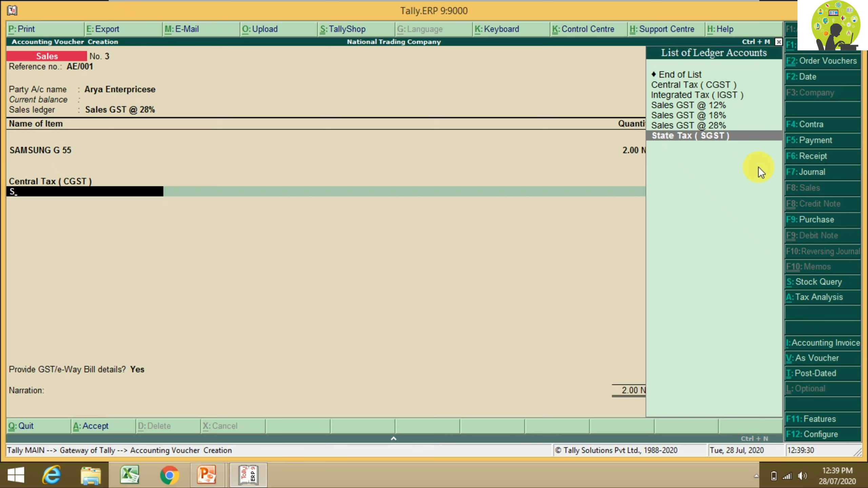
{"action": "key", "text": "Return"}
{"action": "key", "text": "Return"}
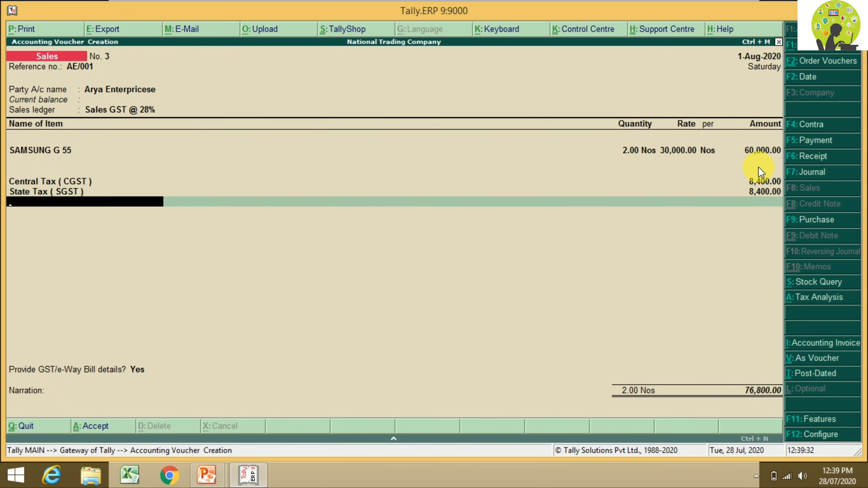
{"action": "key", "text": "Return"}
Step: Set GST/e-Way Bill details to No, leave the narration blank, and save the 76,800.00 voucher
{"action": "key", "text": "Up"}
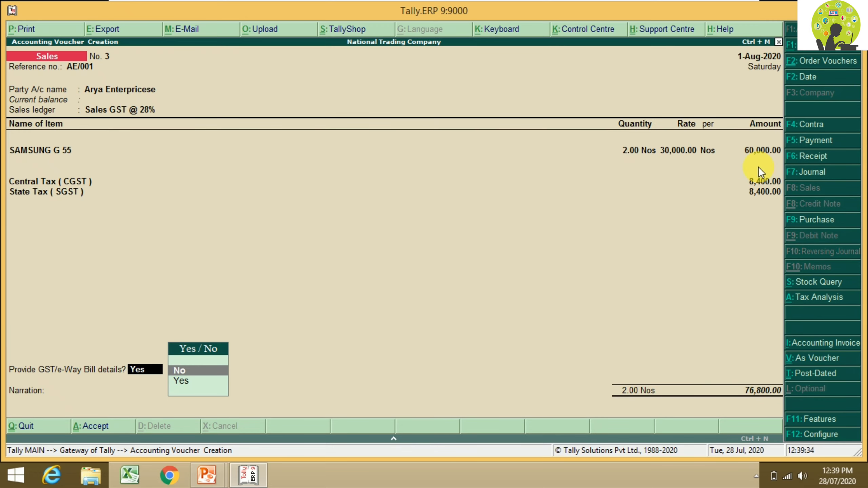
{"action": "key", "text": "Return"}
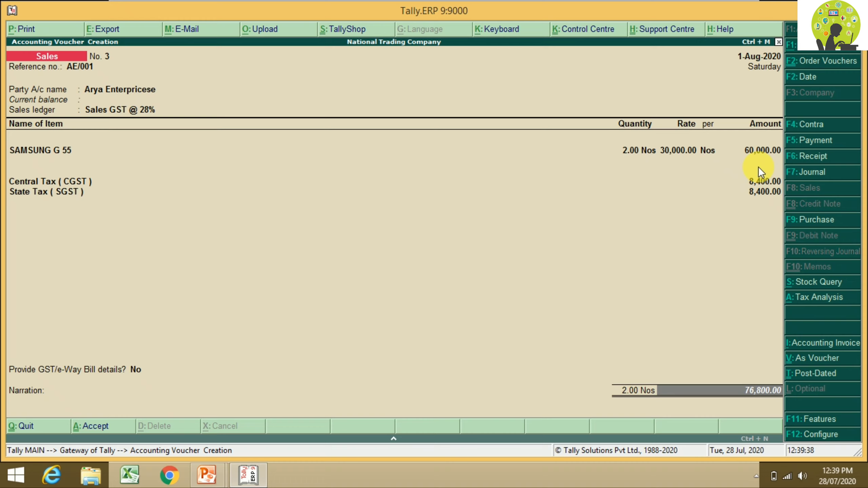
{"action": "key", "text": "Return"}
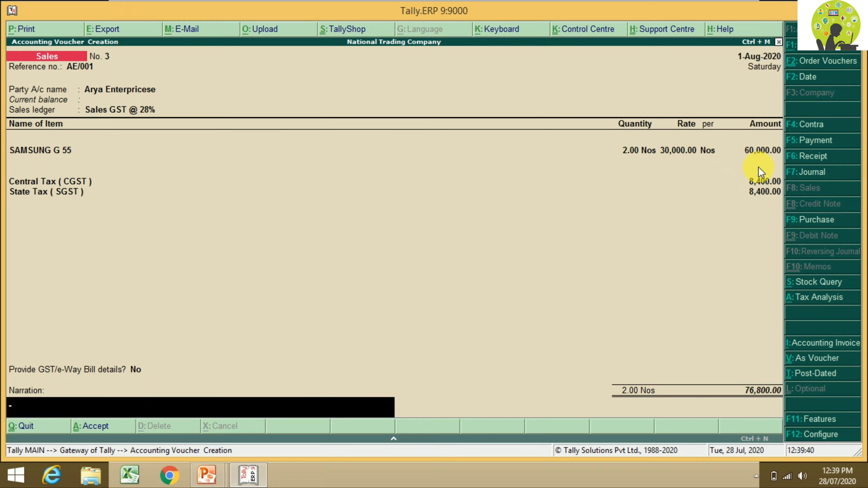
{"action": "key", "text": "Return"}
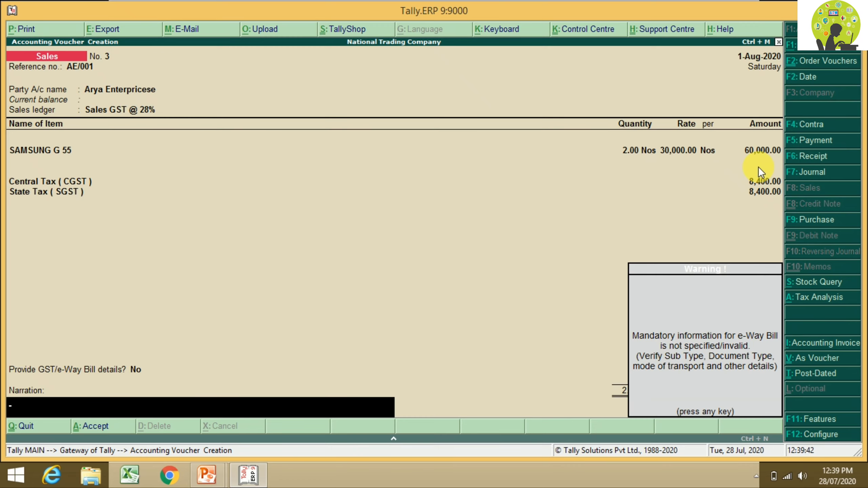
{"action": "key", "text": "Return"}
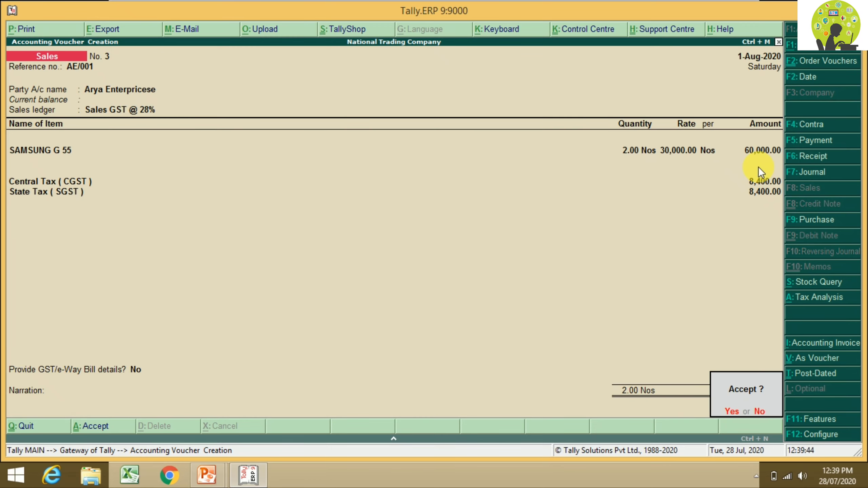
{"action": "key", "text": "Return"}
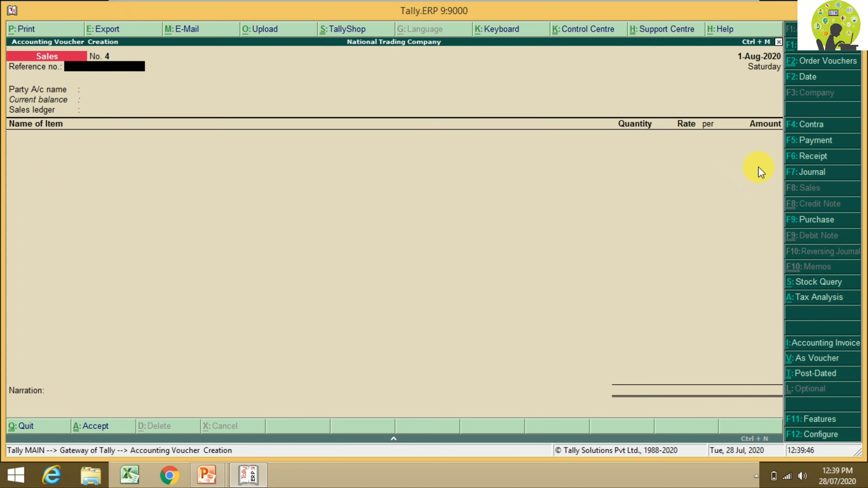
Step: Return to the Gateway and open the Arya Enterpricese voucher from the Sales Register's August entries
{"action": "key", "text": "Escape"}
{"action": "key", "text": "Return"}
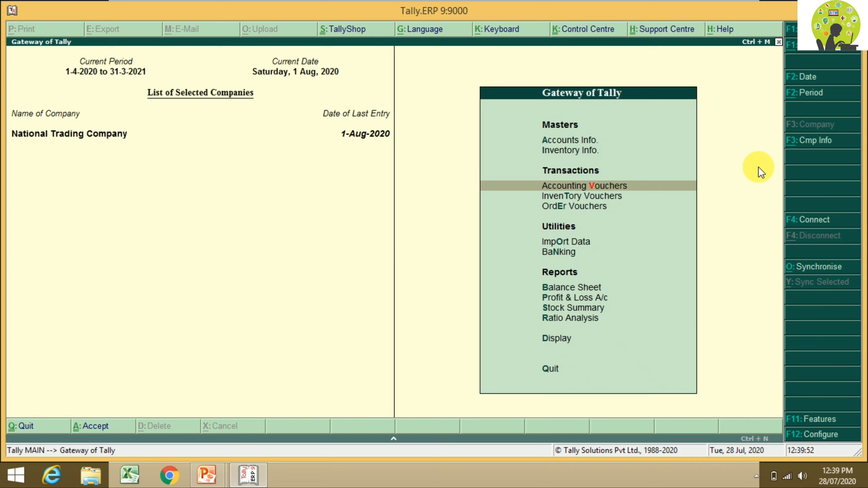
{"action": "key", "text": "Down"}
{"action": "key", "text": "Down"}
{"action": "key", "text": "Down"}
{"action": "key", "text": "Down"}
{"action": "key", "text": "Down"}
{"action": "key", "text": "Down"}
{"action": "key", "text": "Down"}
{"action": "key", "text": "Down"}
{"action": "key", "text": "Down"}
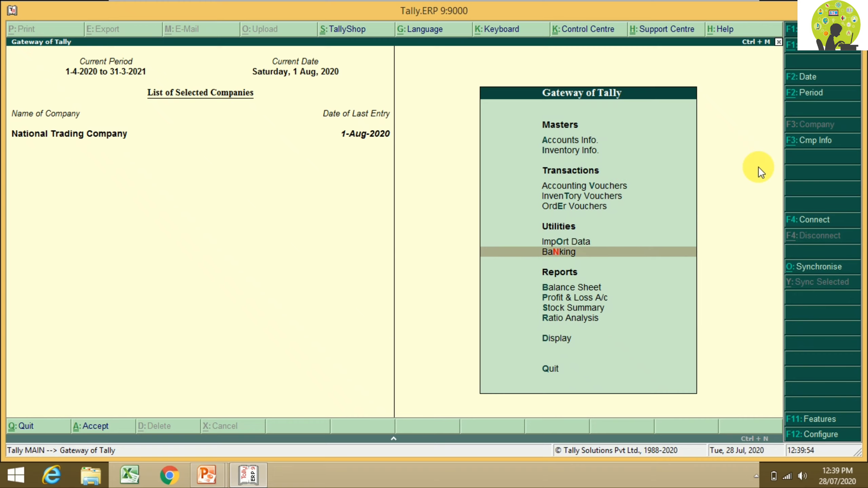
{"action": "key", "text": "Return"}
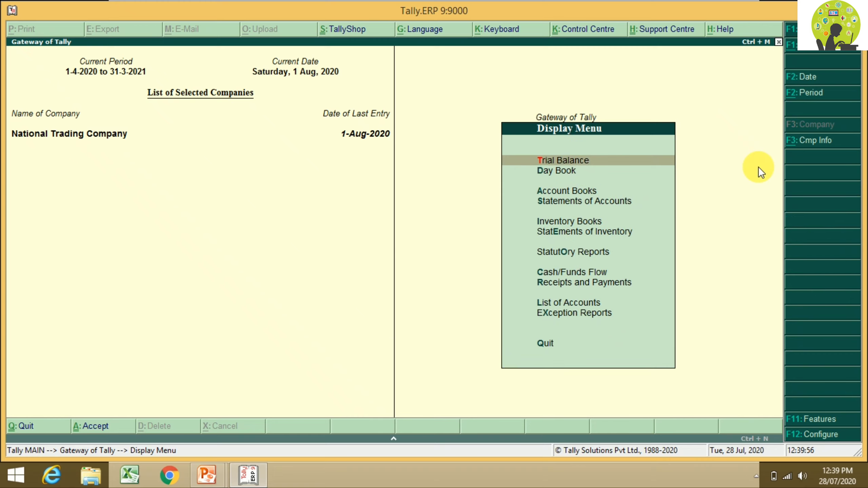
{"action": "key", "text": "Down"}
{"action": "key", "text": "Down"}
{"action": "key", "text": "Return"}
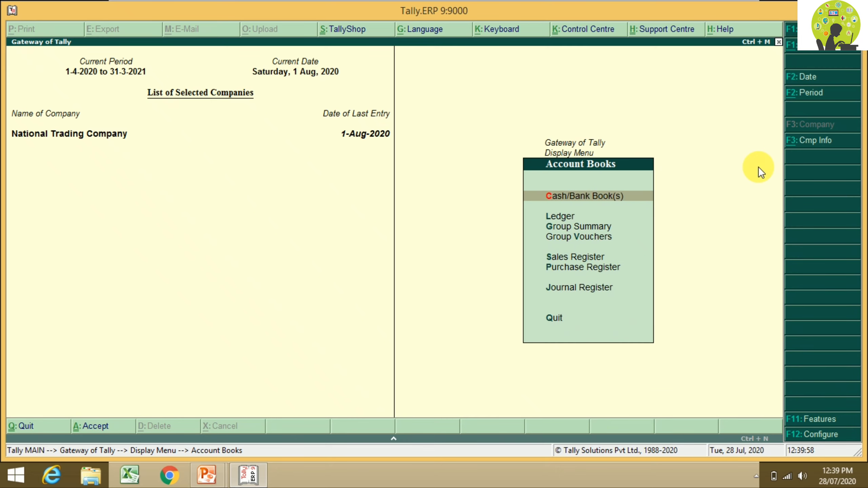
{"action": "key", "text": "Down"}
{"action": "key", "text": "Down"}
{"action": "key", "text": "Down"}
{"action": "key", "text": "Down"}
{"action": "key", "text": "Return"}
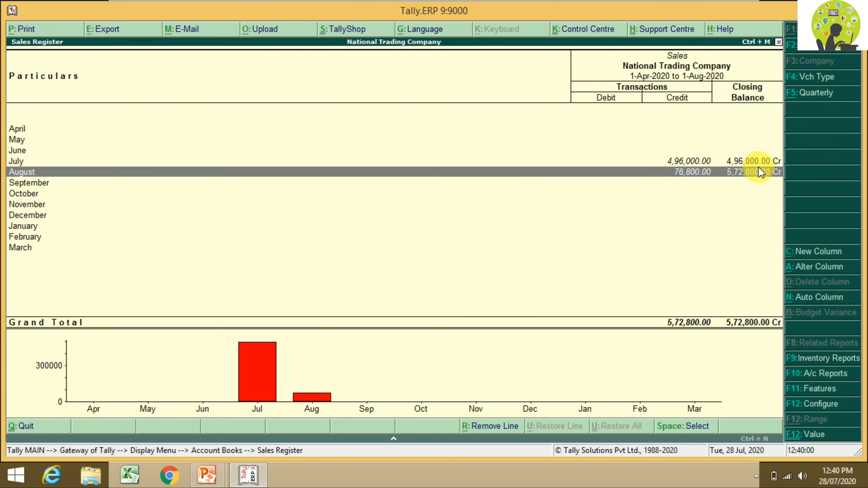
{"action": "key", "text": "Return"}
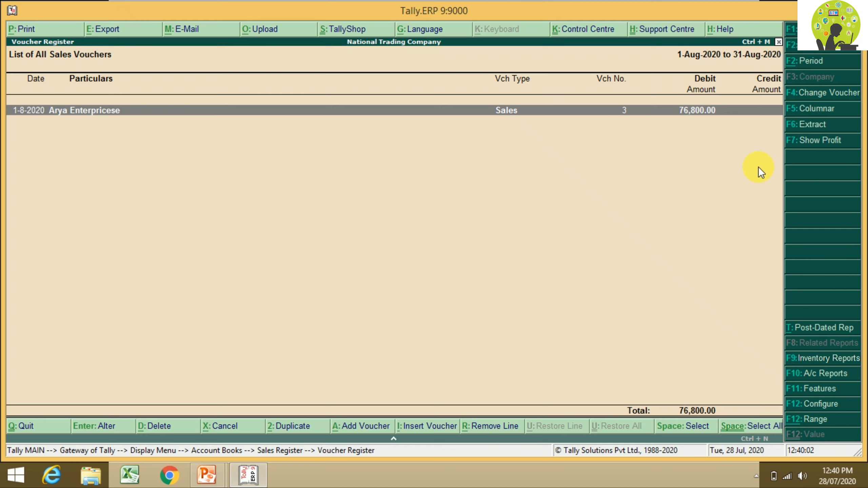
{"action": "key", "text": "Return"}
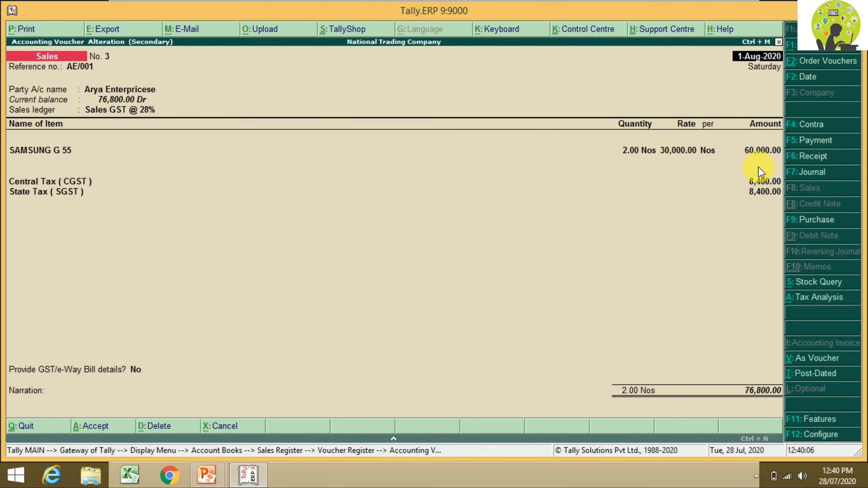
Step: Print Sales voucher No. 3 with Alt+P to get its Tax Invoice preview
{"action": "key", "text": "alt+p"}
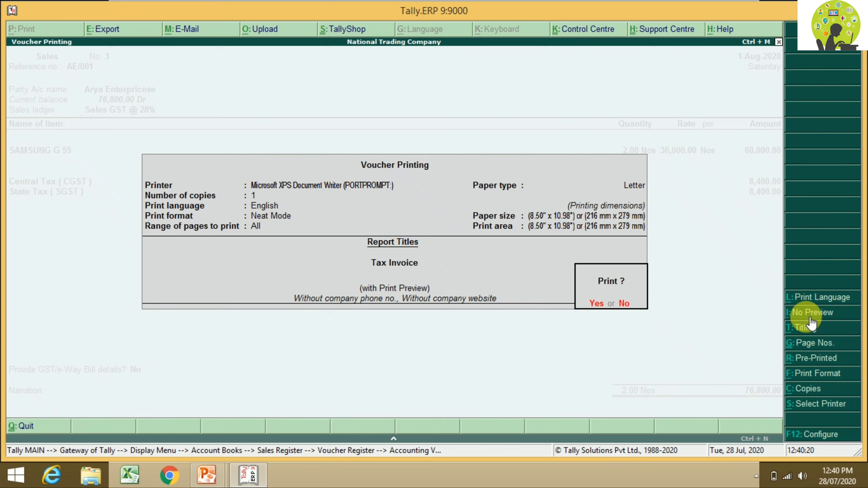
{"action": "key", "text": "Return"}
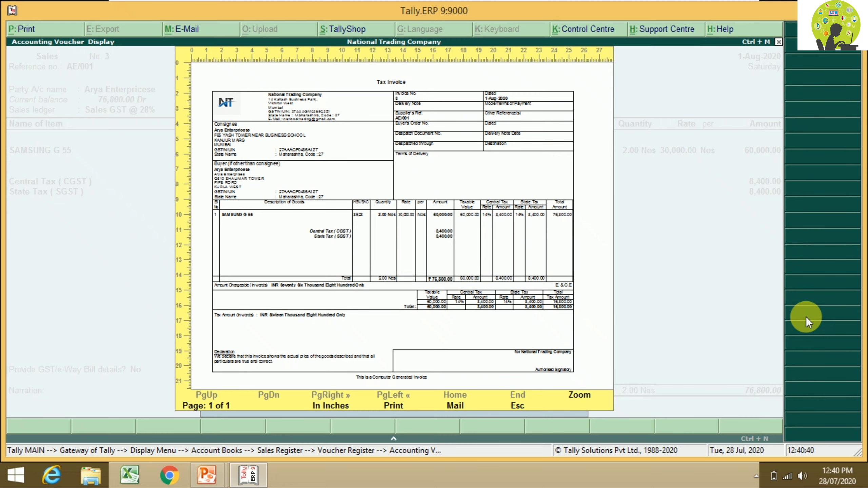
Step: Zoom in on the Tax Invoice preview to read the SAMSUNG G 55 line and 76,800.00 total
{"action": "key", "text": "alt+z"}
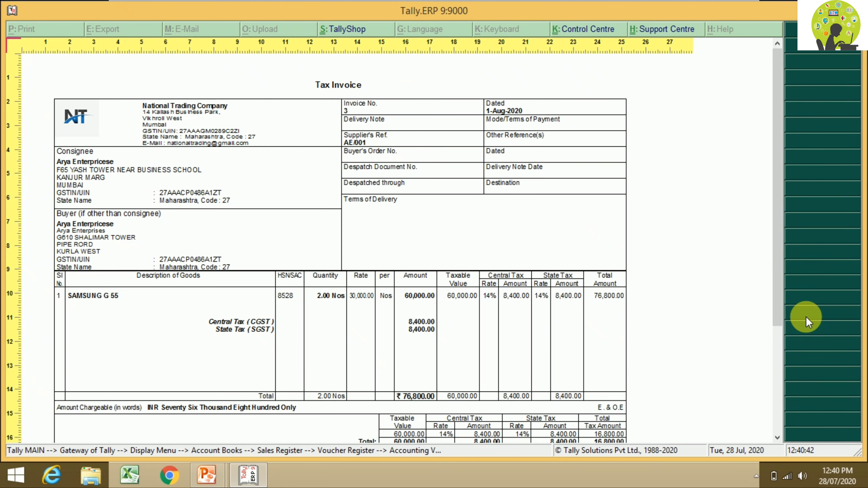